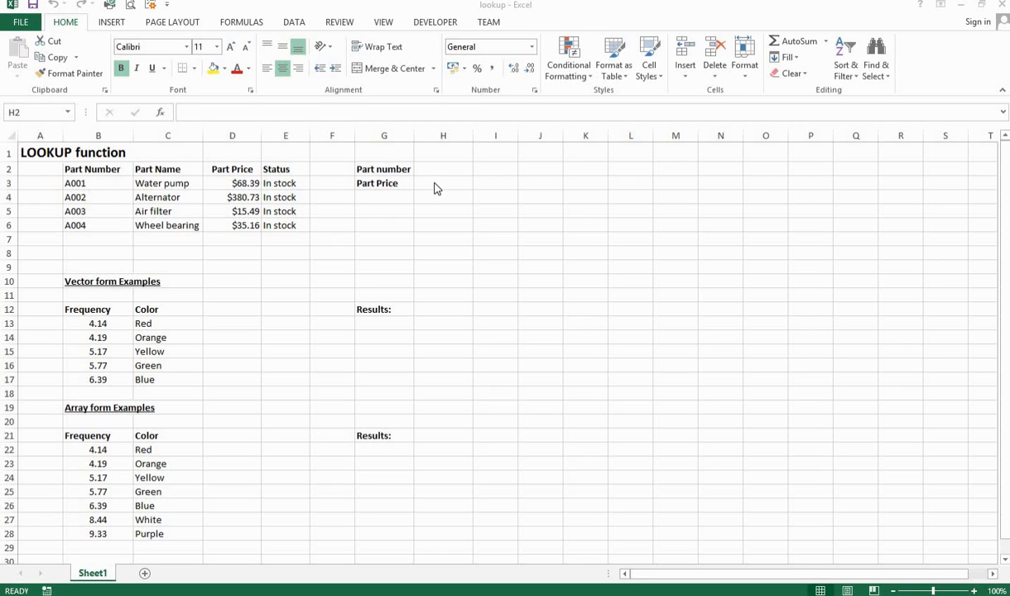
pyautogui.click(434, 183)
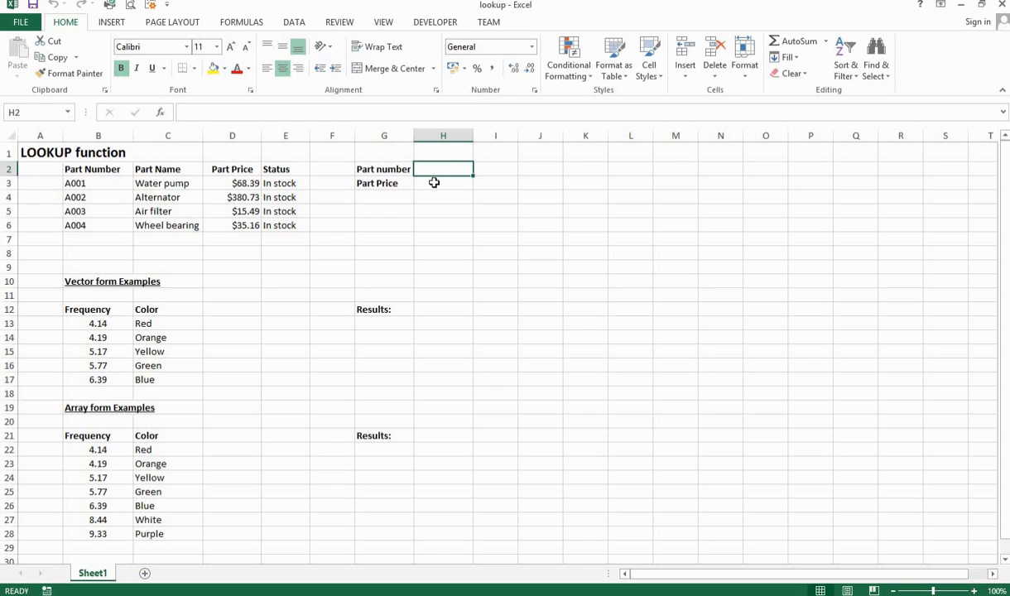
pyautogui.click(433, 183)
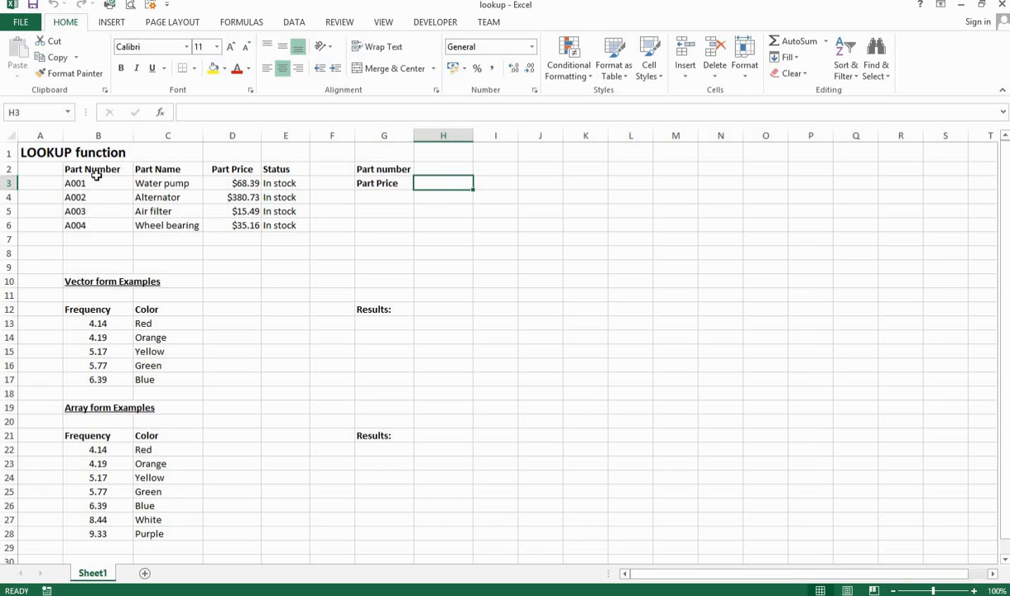
pyautogui.moveTo(92, 169); pyautogui.dragTo(88, 225)
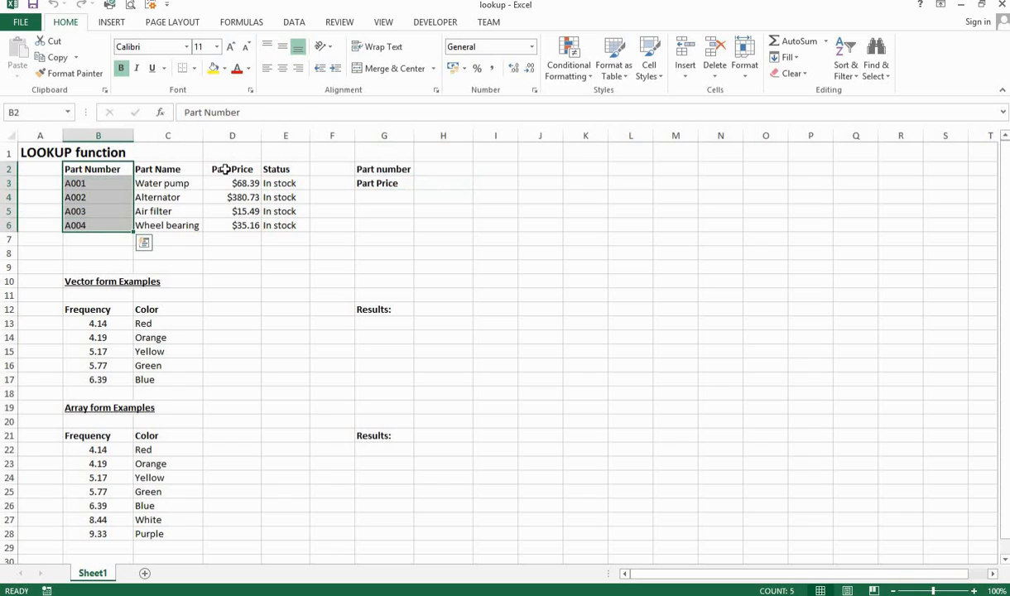
pyautogui.moveTo(217, 169); pyautogui.dragTo(237, 225)
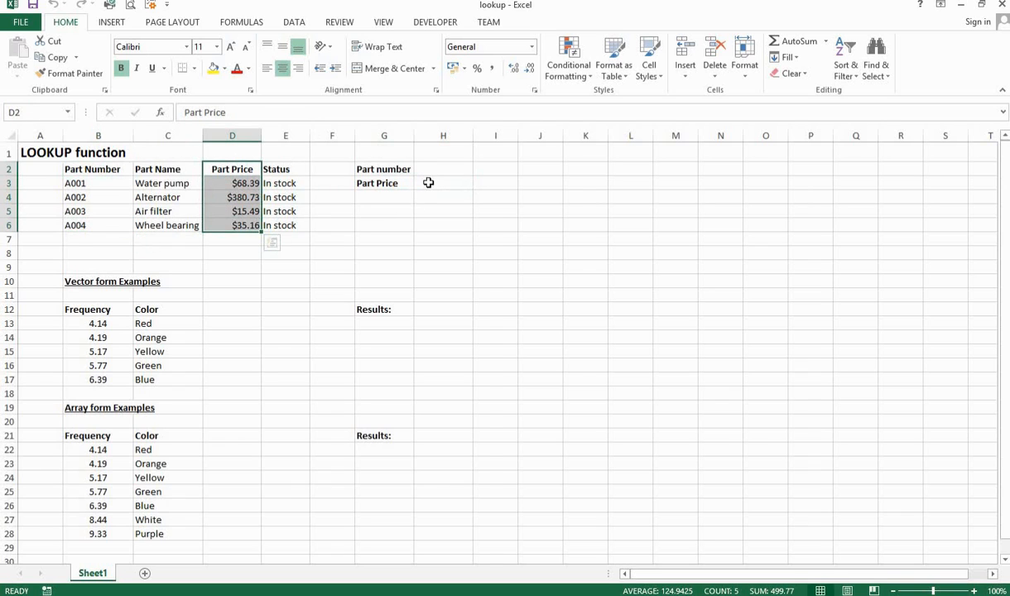
# Enter a LOOKUP formula in H3 that finds the H2 part number in B3:B6 and returns the matching price from D3:D6
pyautogui.click(428, 183)
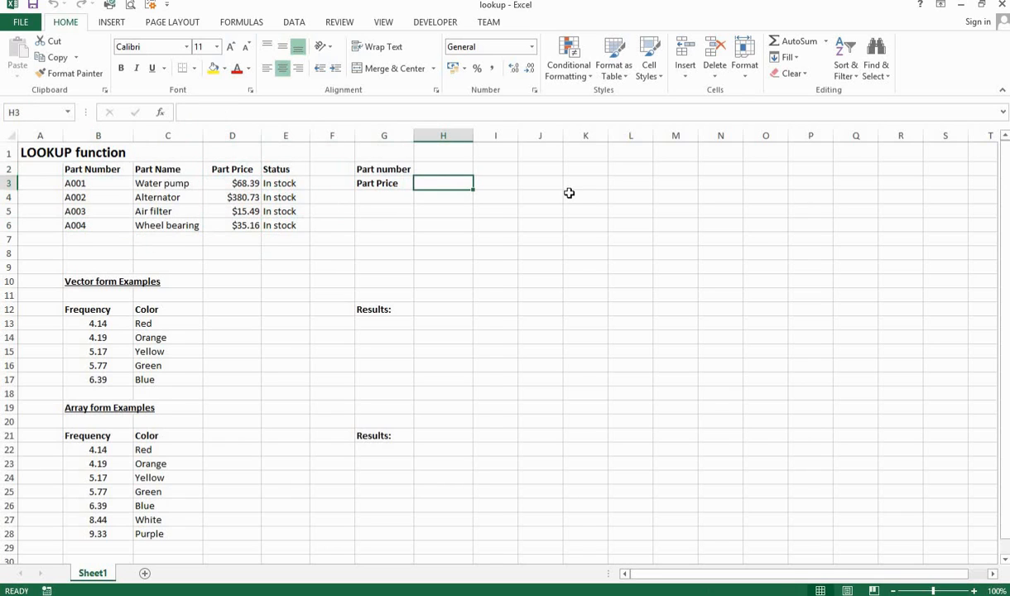
pyautogui.write('=l')
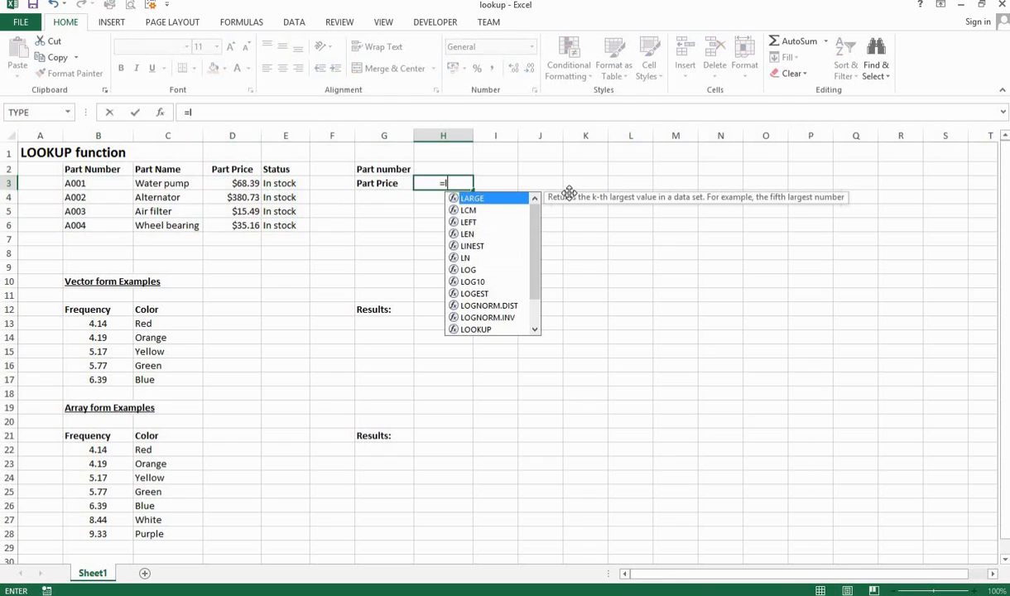
pyautogui.write('ook')
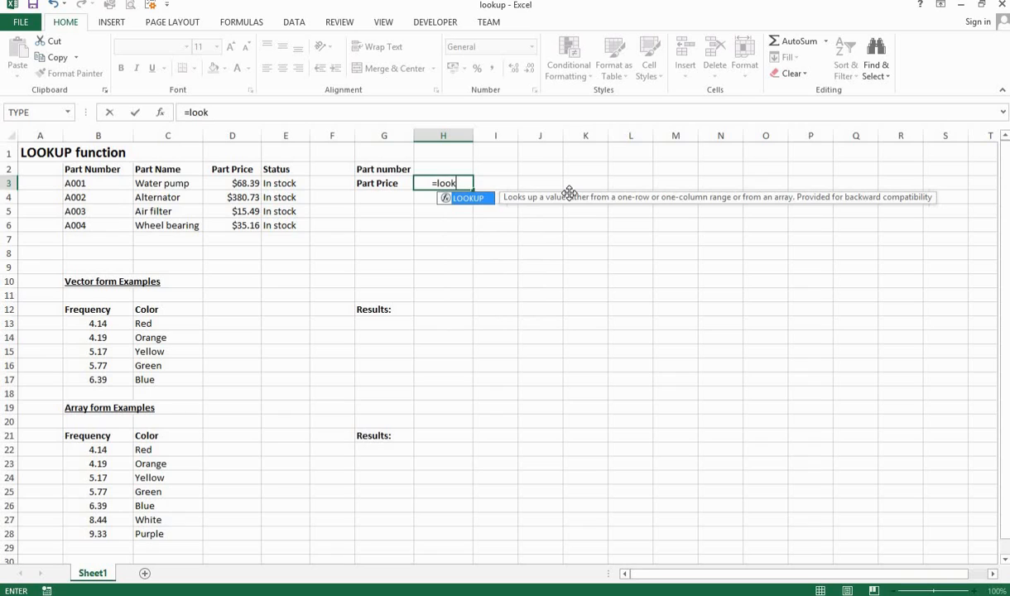
pyautogui.press('Tab')
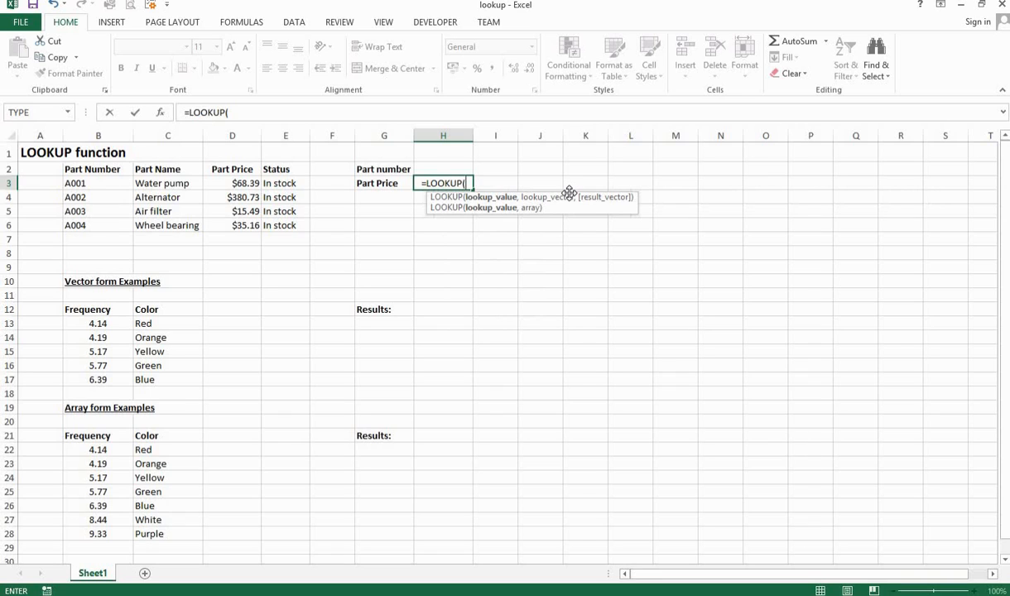
pyautogui.click(431, 168)
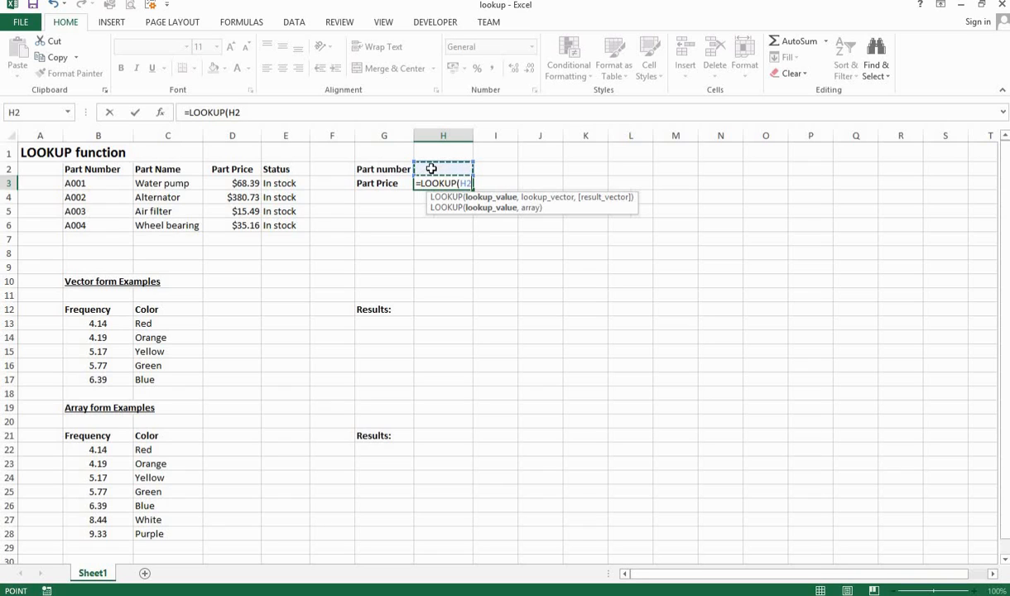
pyautogui.write(',')
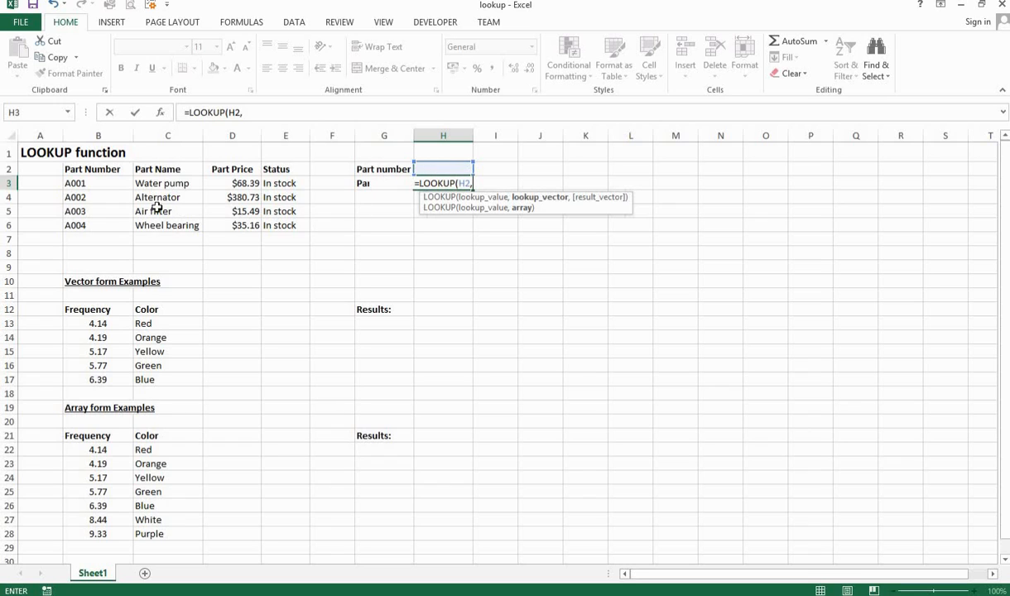
pyautogui.click(89, 187)
pyautogui.moveTo(89, 191); pyautogui.dragTo(89, 226)
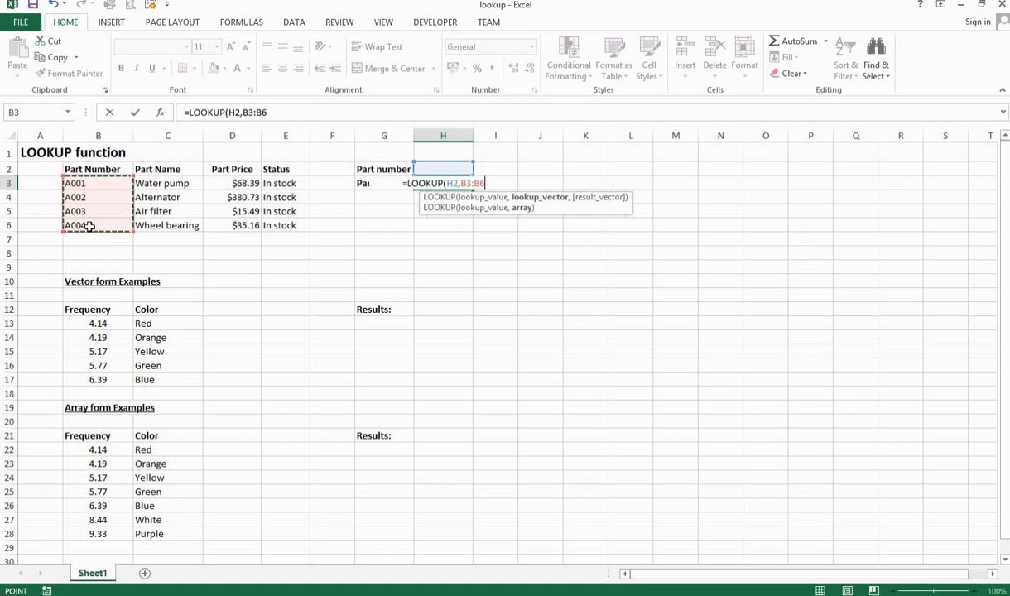
pyautogui.write(',')
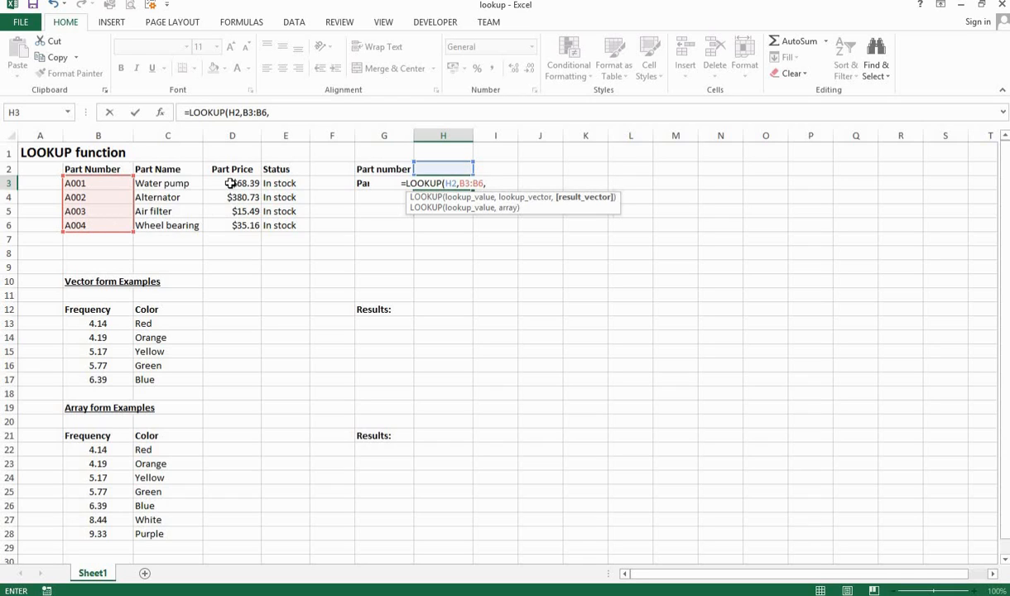
pyautogui.moveTo(230, 183); pyautogui.dragTo(230, 224)
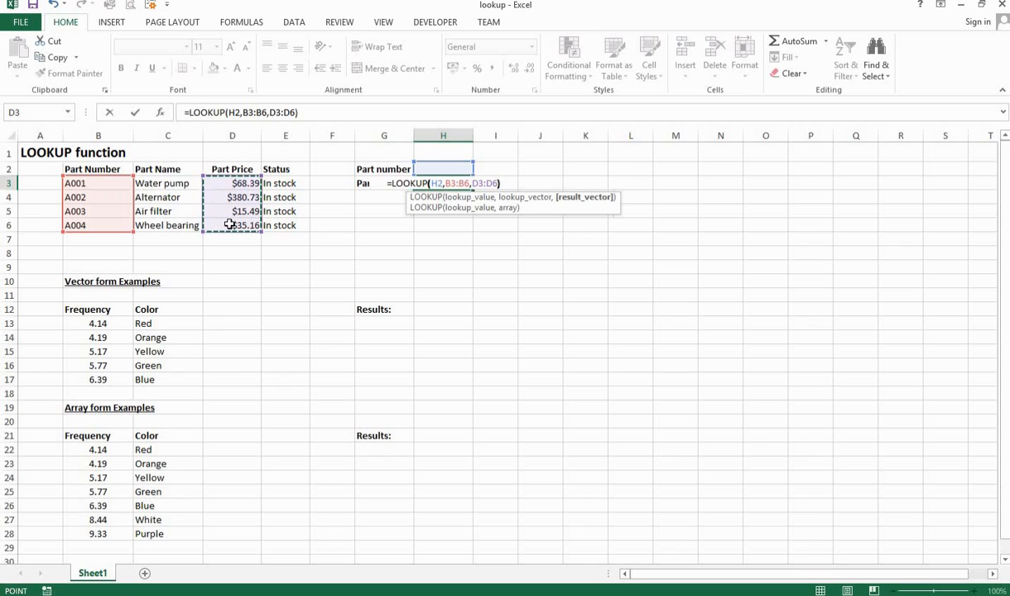
pyautogui.write(')')
pyautogui.press('Return')
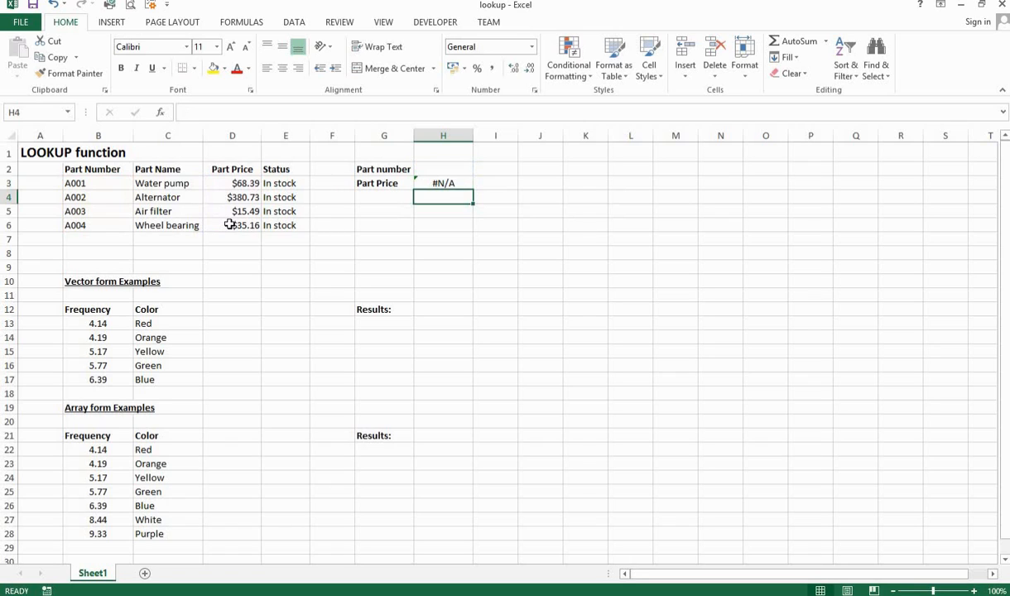
# Enter part number a001 in H2 to test the price lookup
pyautogui.press('Up')
pyautogui.press('Up')
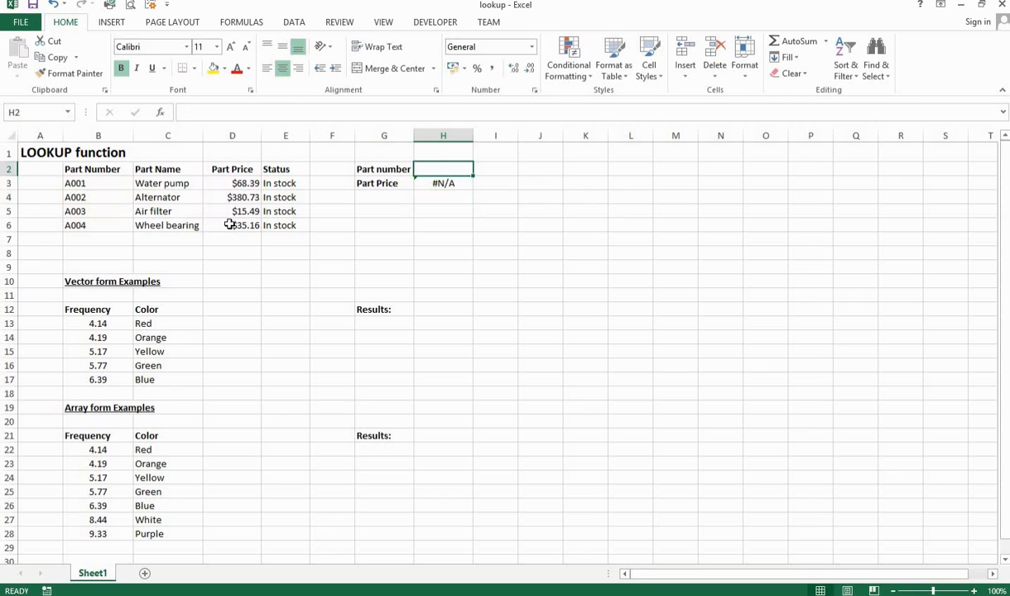
pyautogui.write('a')
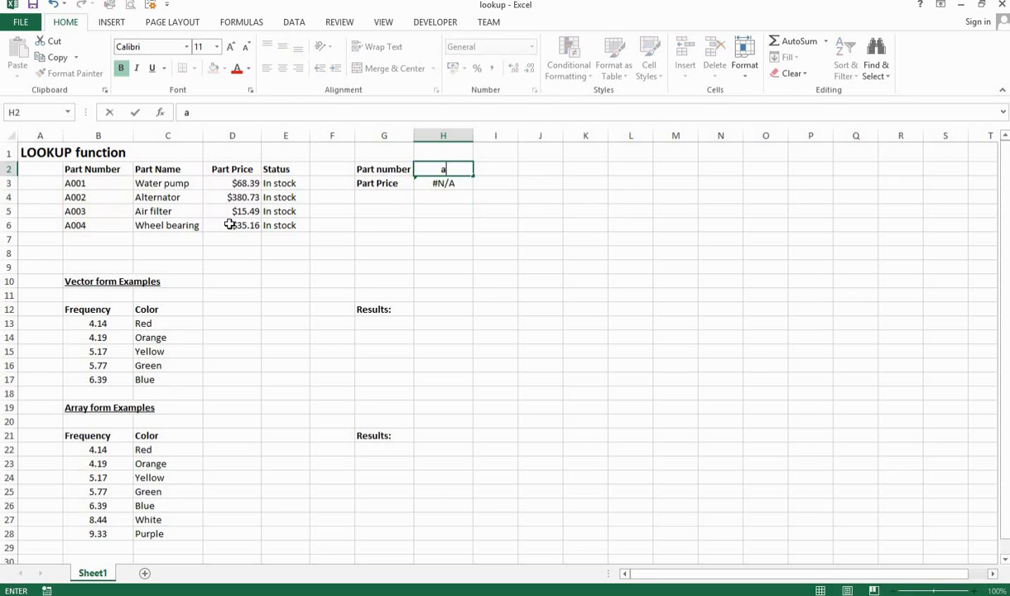
pyautogui.write('001')
pyautogui.press('Return')
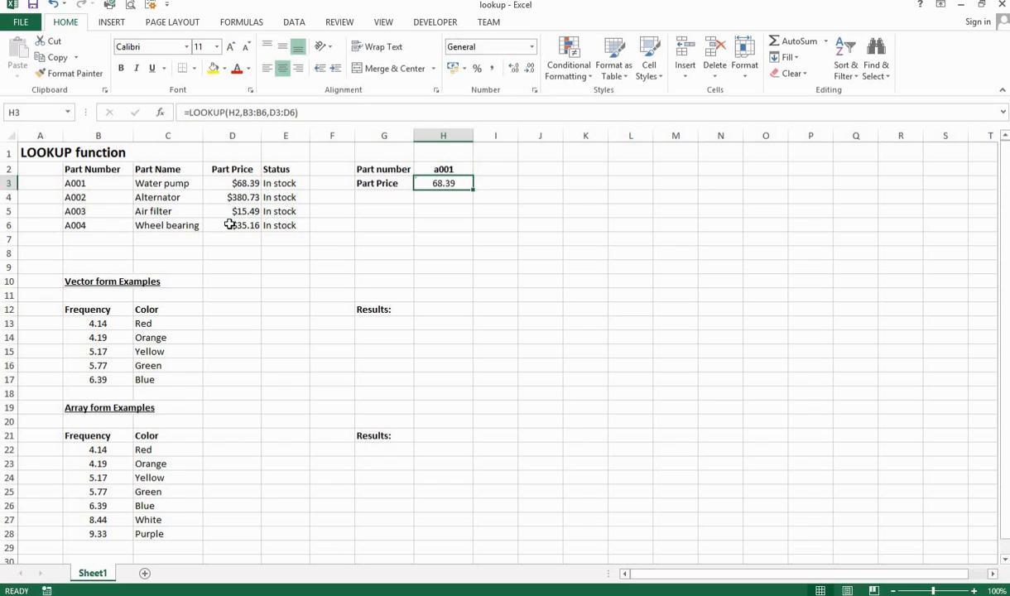
# Set the part number in H2 to a004
pyautogui.press('Up')
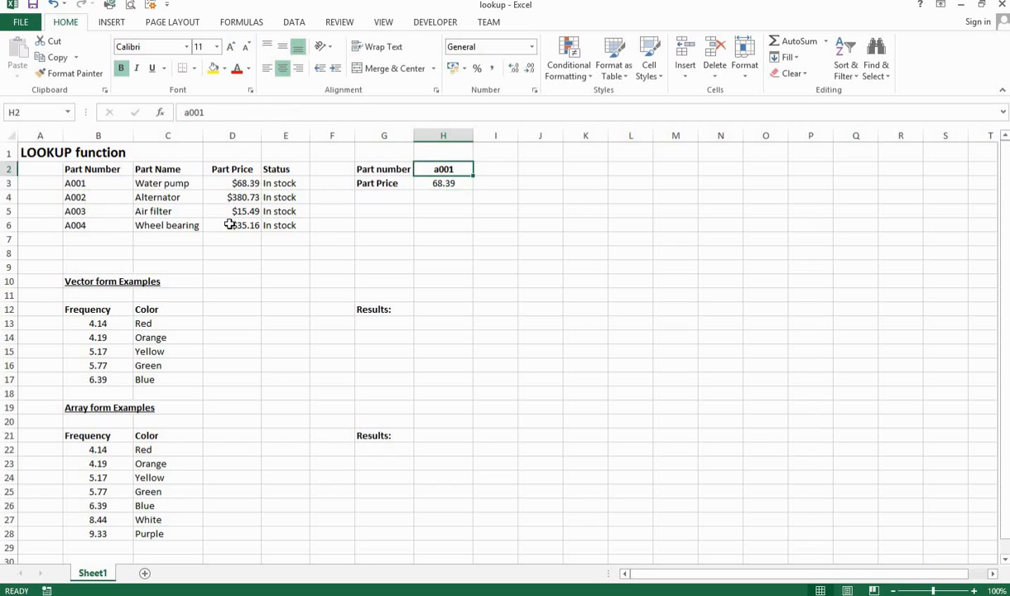
pyautogui.write('a00')
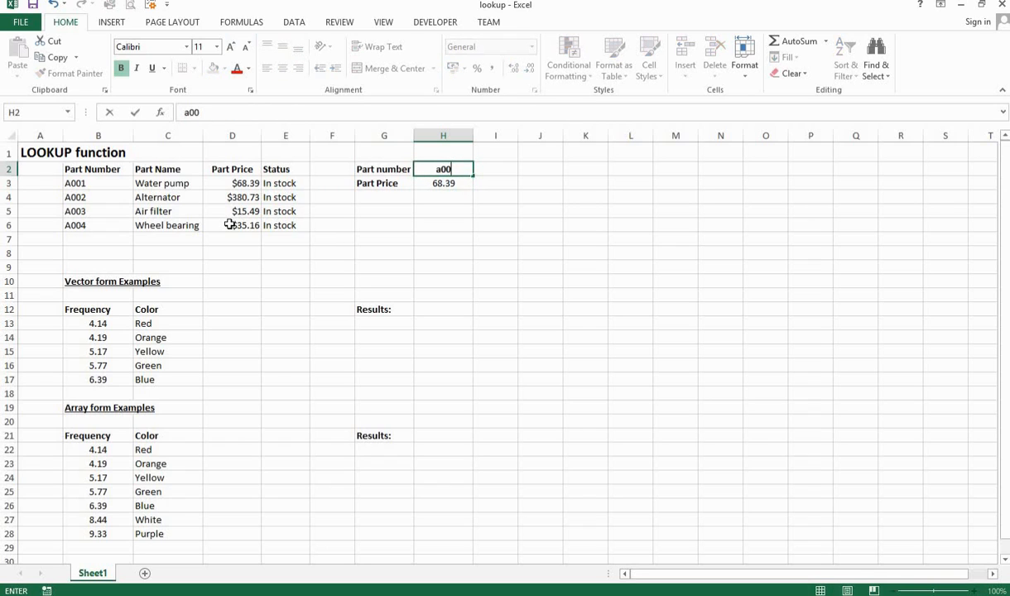
pyautogui.write('4')
pyautogui.press('Return')
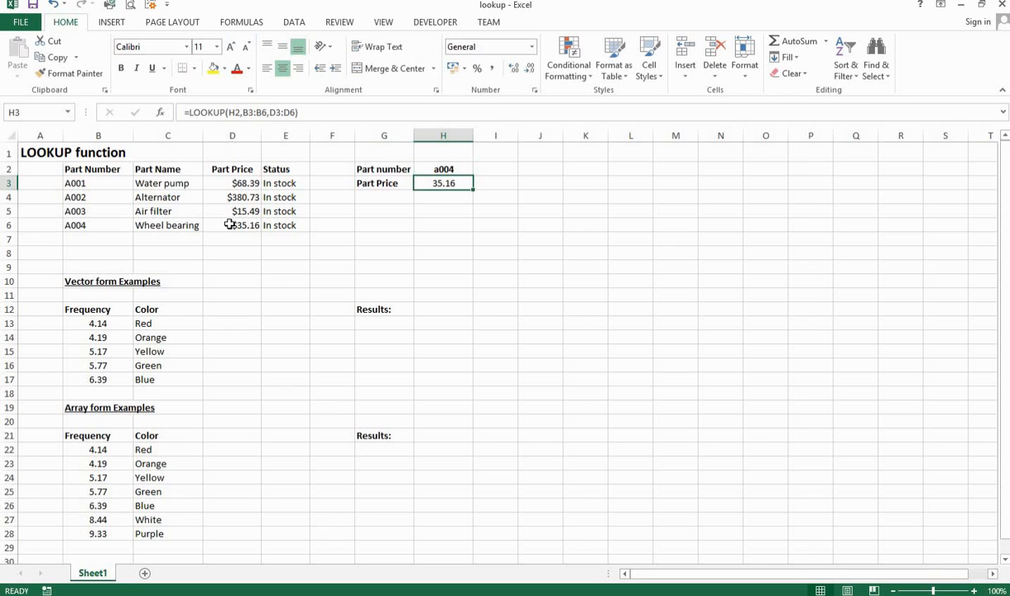
# Format the part price in H3 as Currency with the $ English (United States) symbol
pyautogui.rightClick(422, 181)
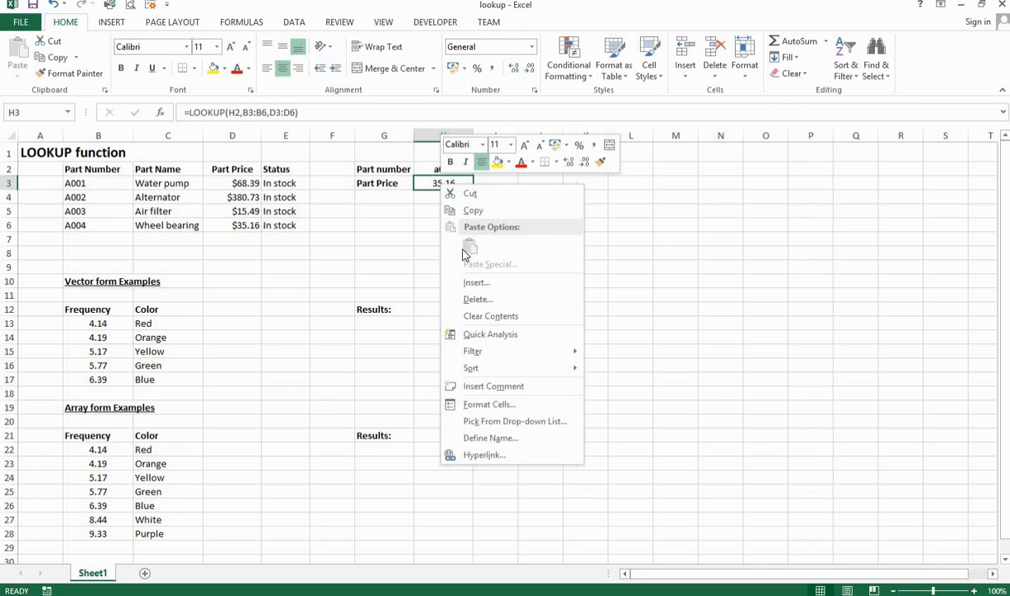
pyautogui.click(494, 402)
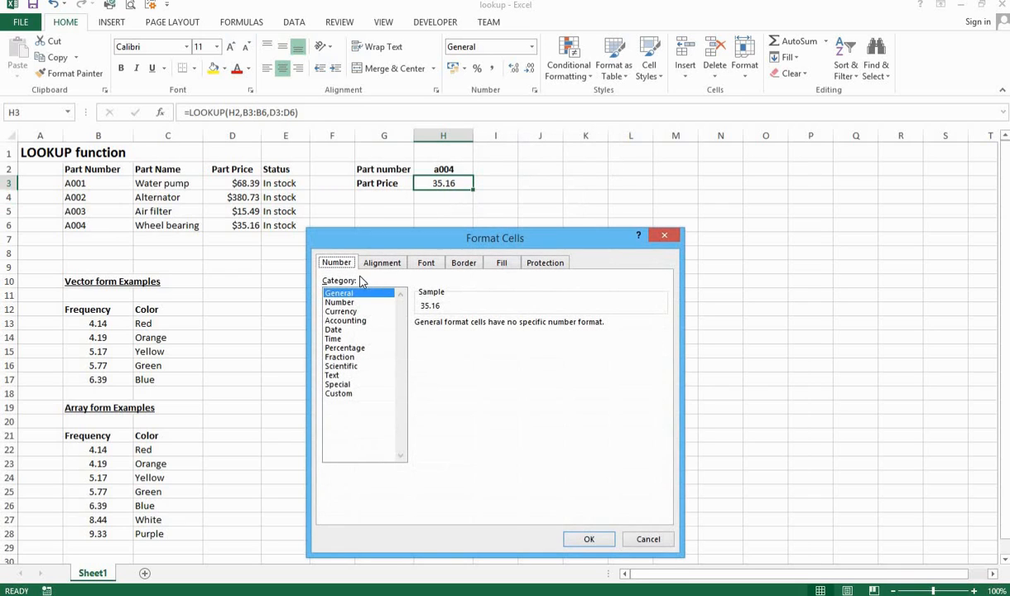
pyautogui.click(341, 312)
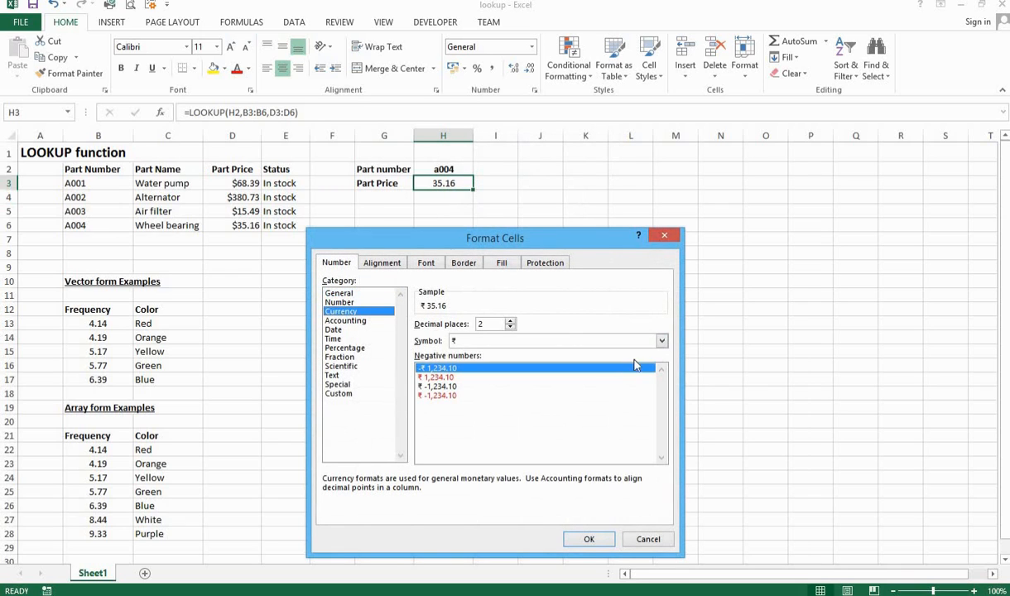
pyautogui.click(661, 341)
pyautogui.click(662, 399)
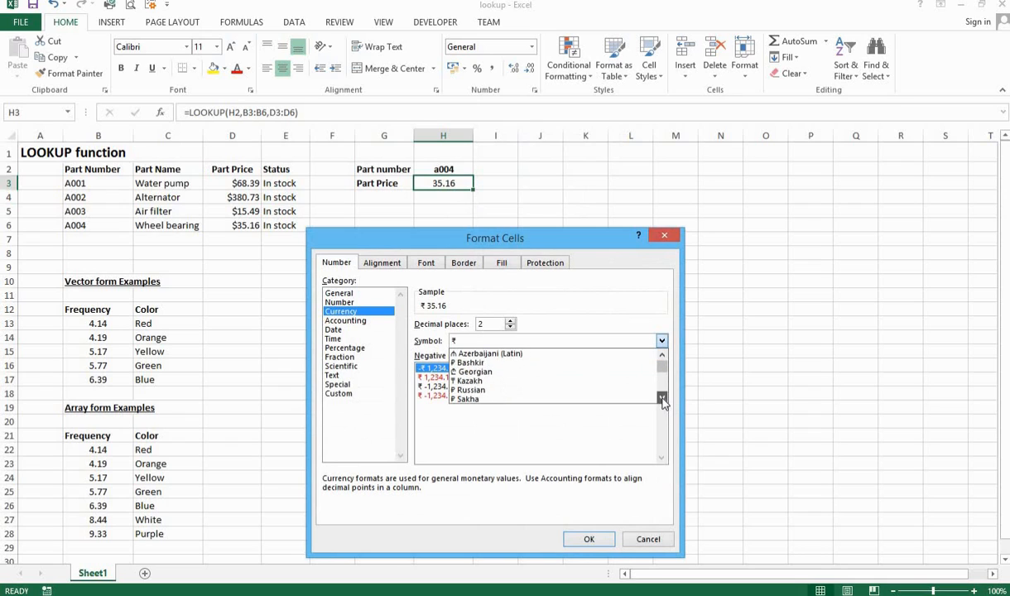
pyautogui.click(662, 398)
pyautogui.click(662, 399)
pyautogui.click(662, 399)
pyautogui.click(662, 399)
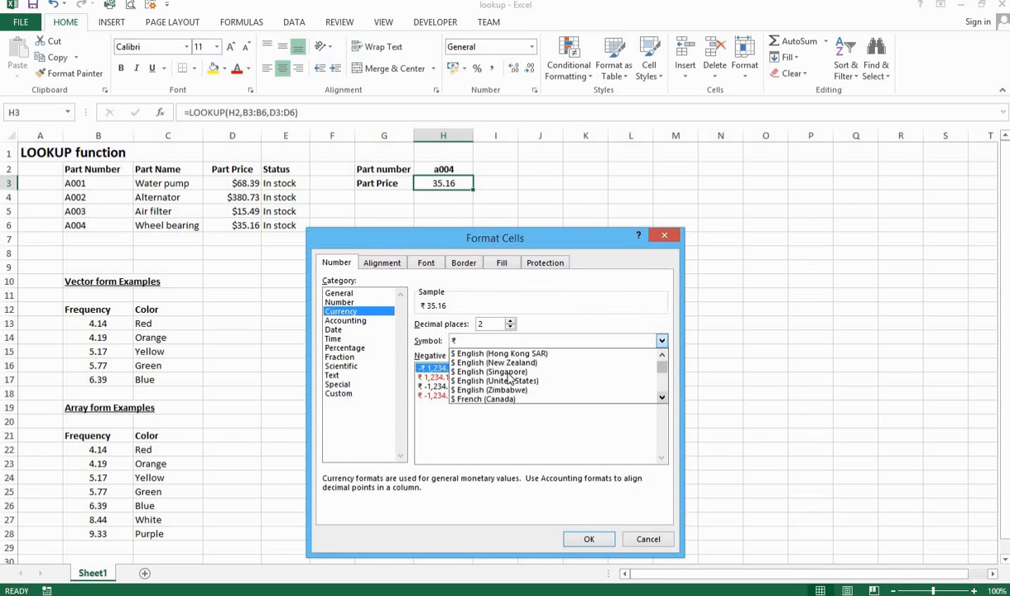
pyautogui.click(519, 382)
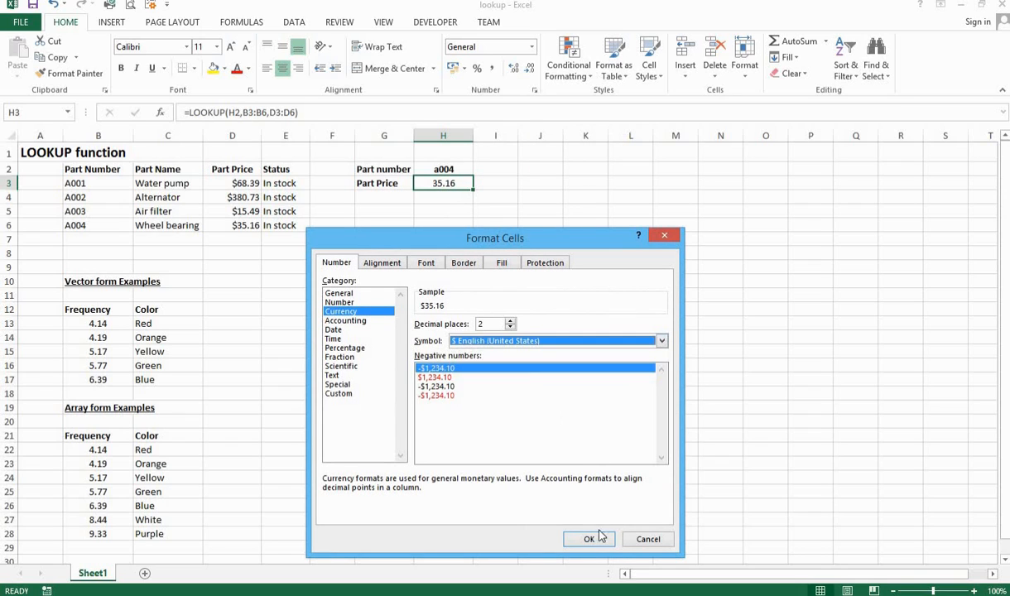
pyautogui.click(583, 538)
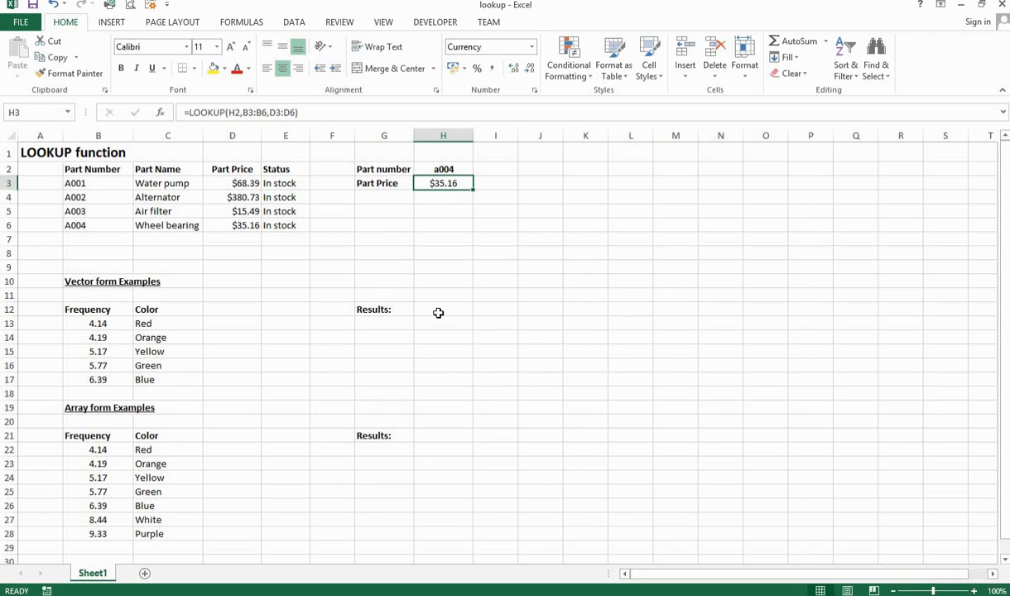
pyautogui.click(75, 282)
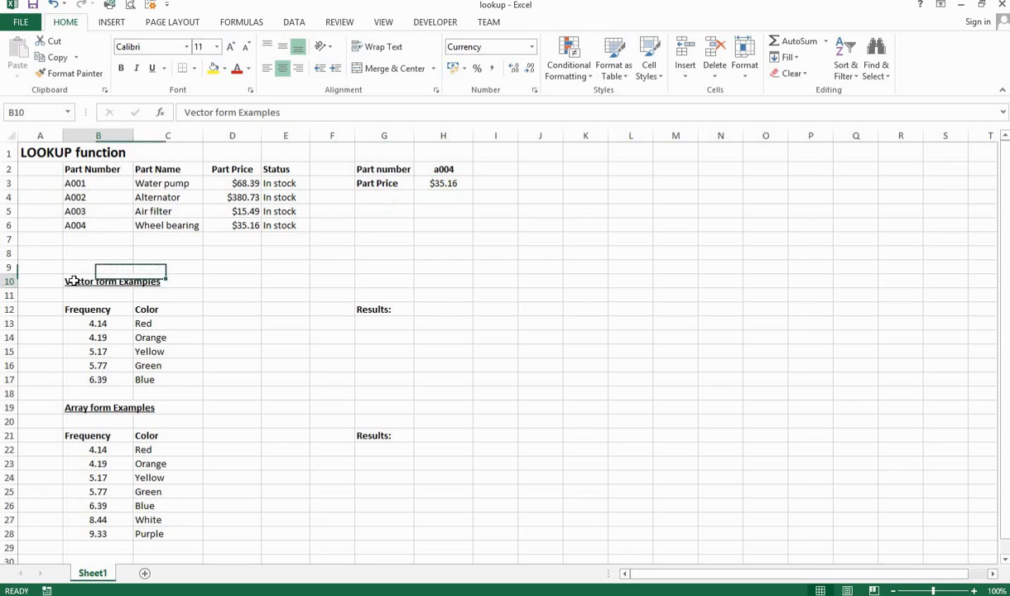
pyautogui.click(69, 408)
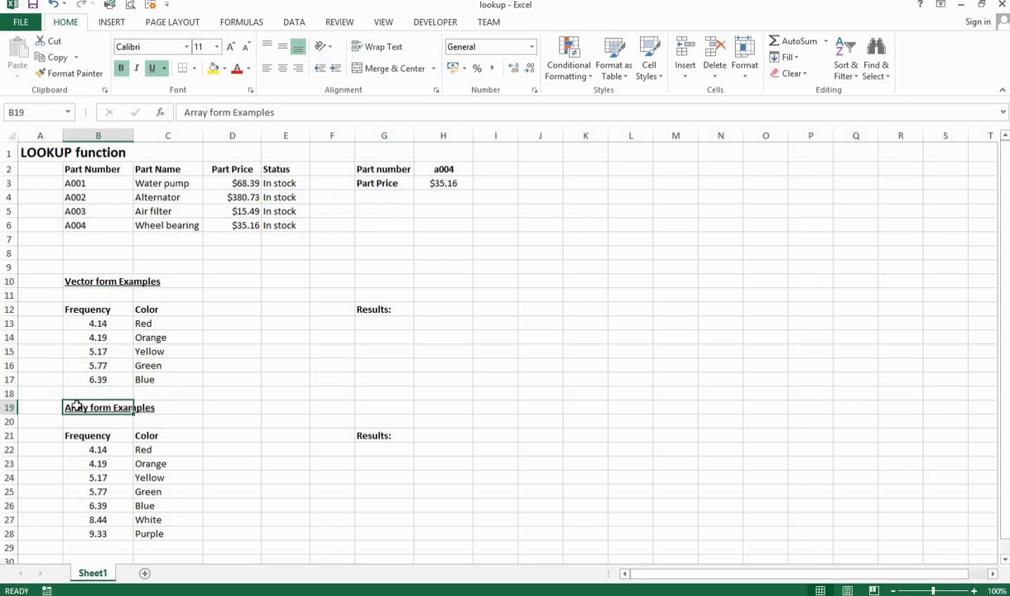
# Enter a vector-form LOOKUP formula in H12 that finds 4.14 in B13:B17 and returns the matching color from C13:C17
pyautogui.click(436, 310)
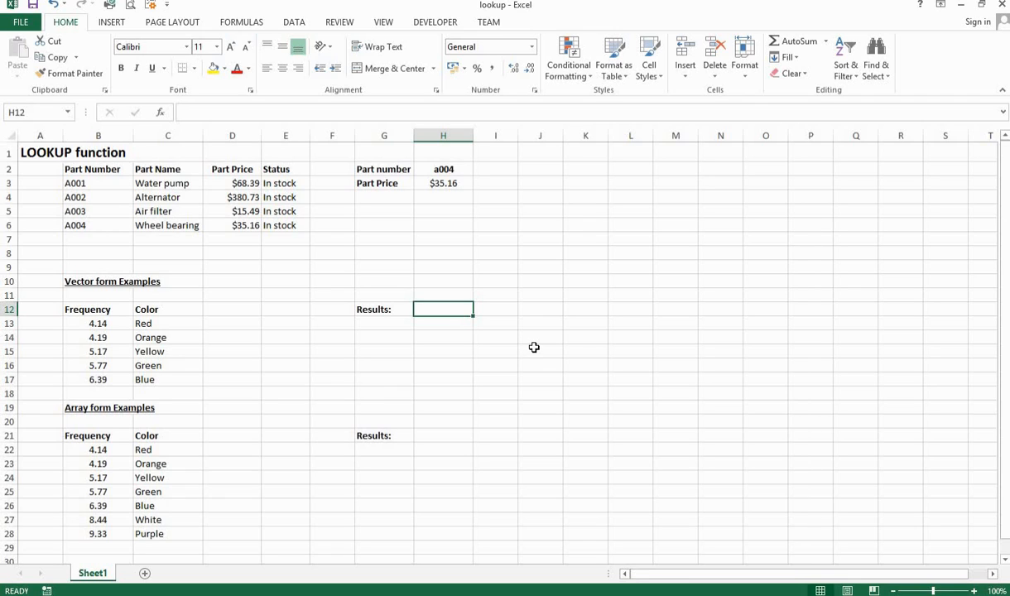
pyautogui.write('=loo')
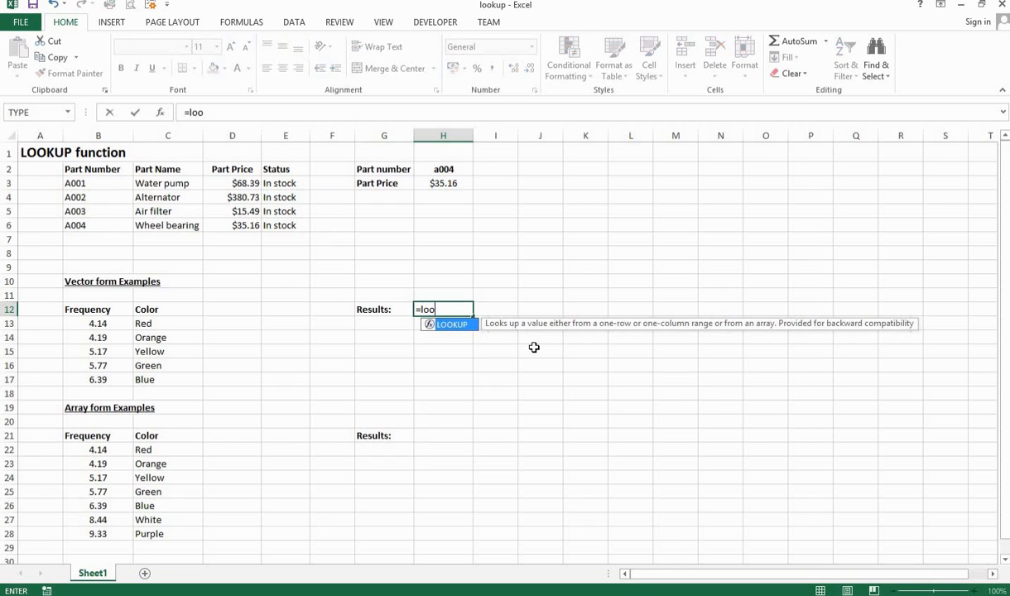
pyautogui.press('Tab')
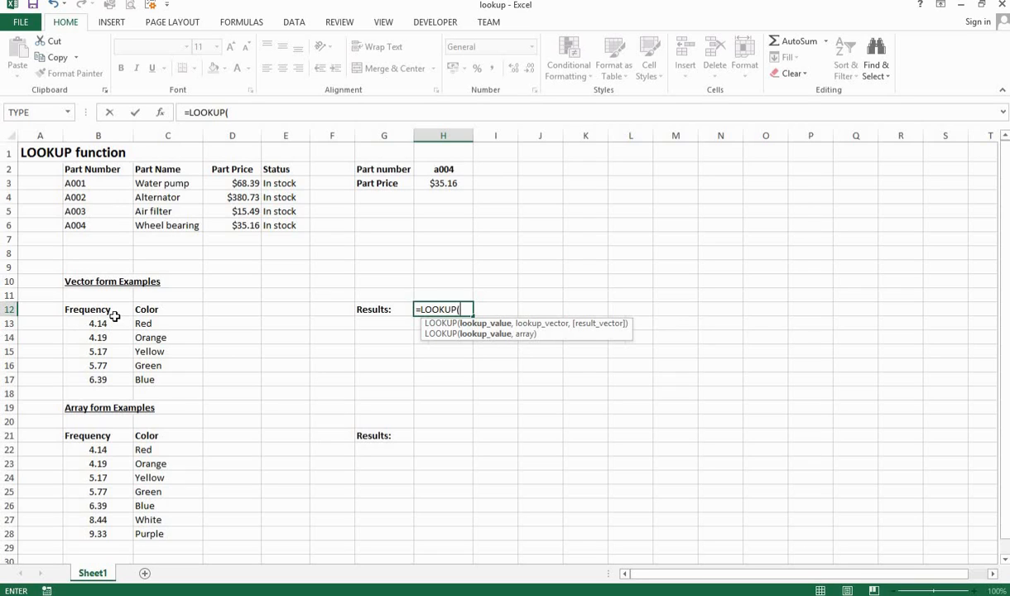
pyautogui.write('4.14')
pyautogui.write(',')
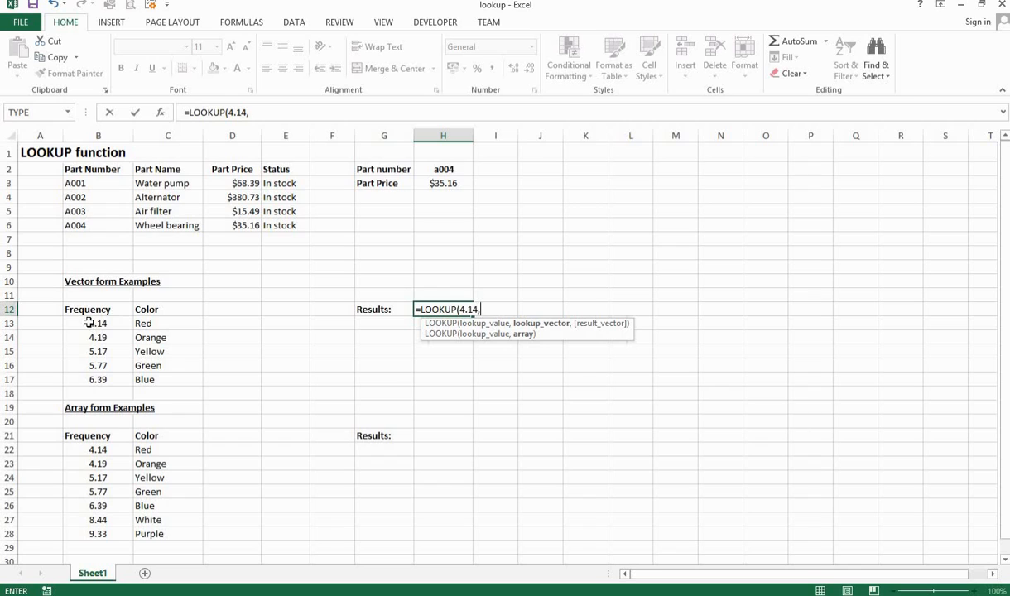
pyautogui.click(89, 328)
pyautogui.moveTo(90, 329); pyautogui.dragTo(96, 378)
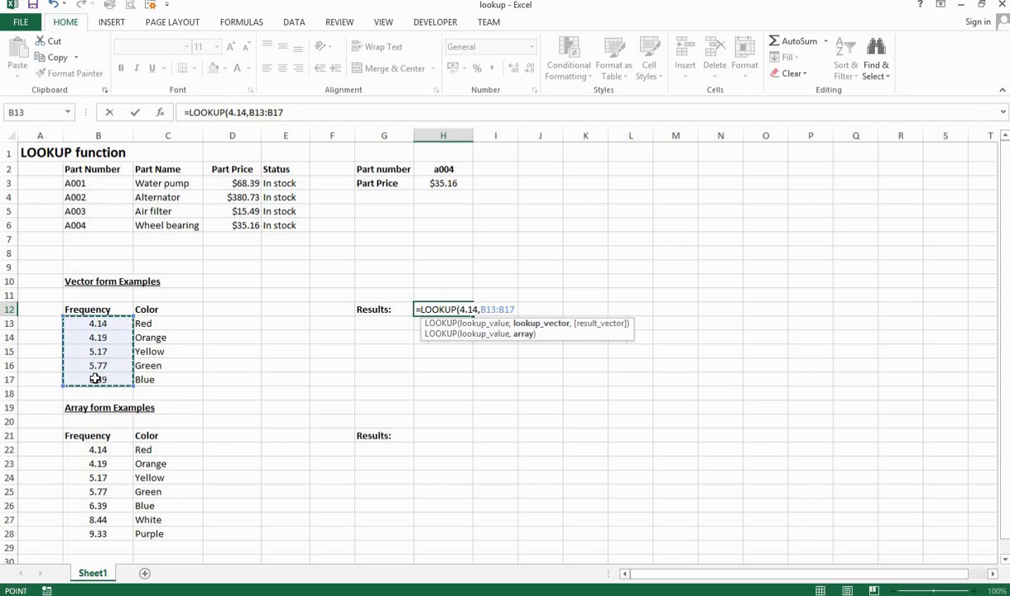
pyautogui.write(',')
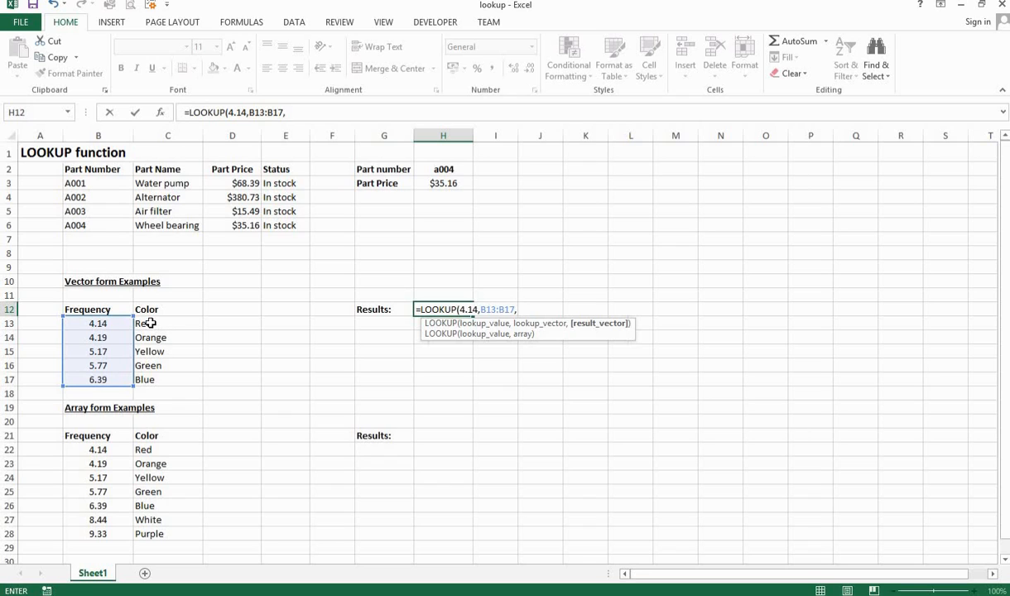
pyautogui.moveTo(156, 327); pyautogui.dragTo(163, 379)
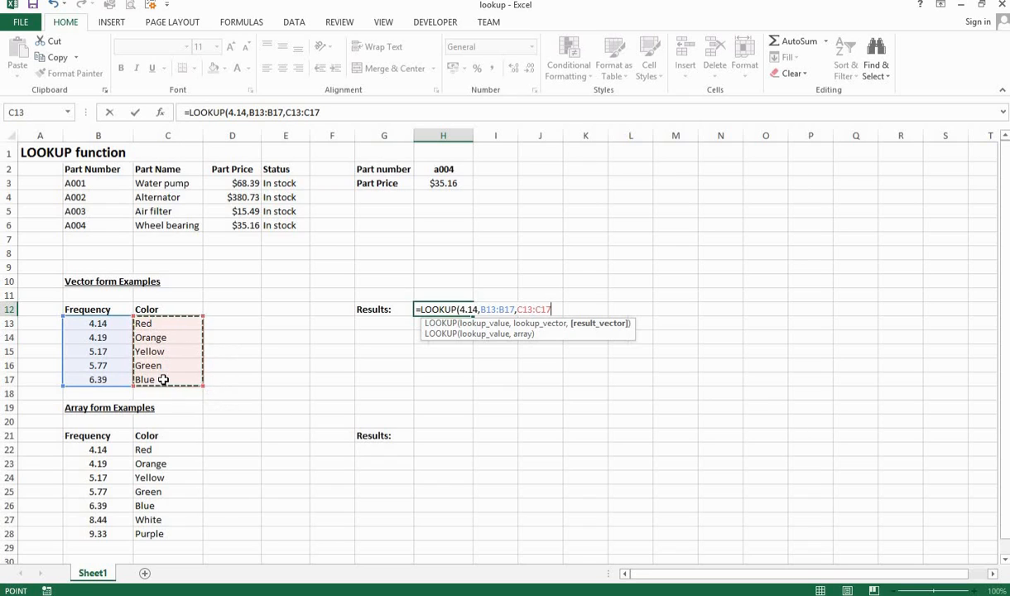
pyautogui.press('Return')
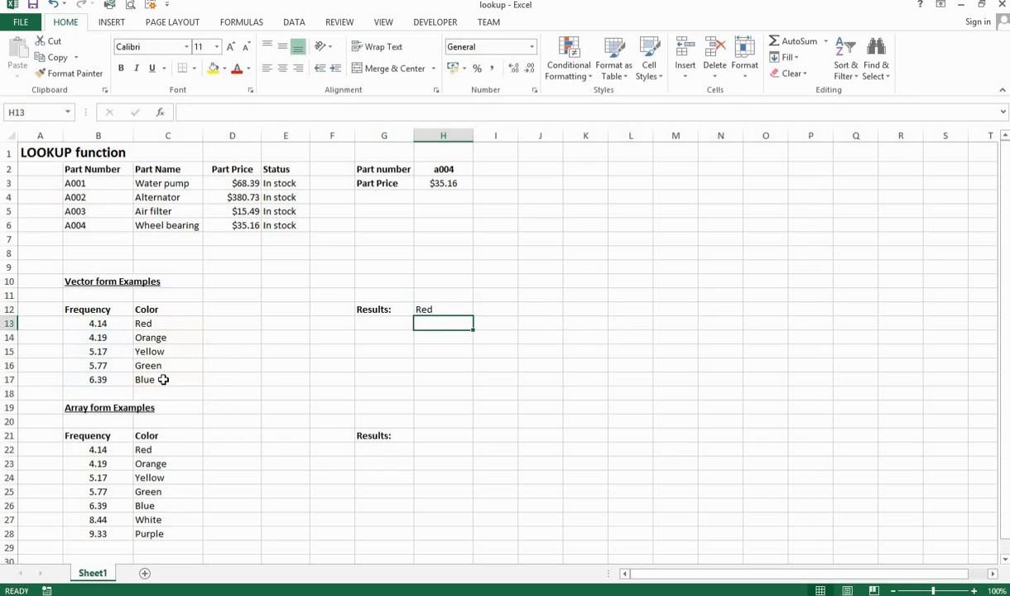
# Change the lookup value in the H12 vector-form formula to 6.39
pyautogui.press('Up')
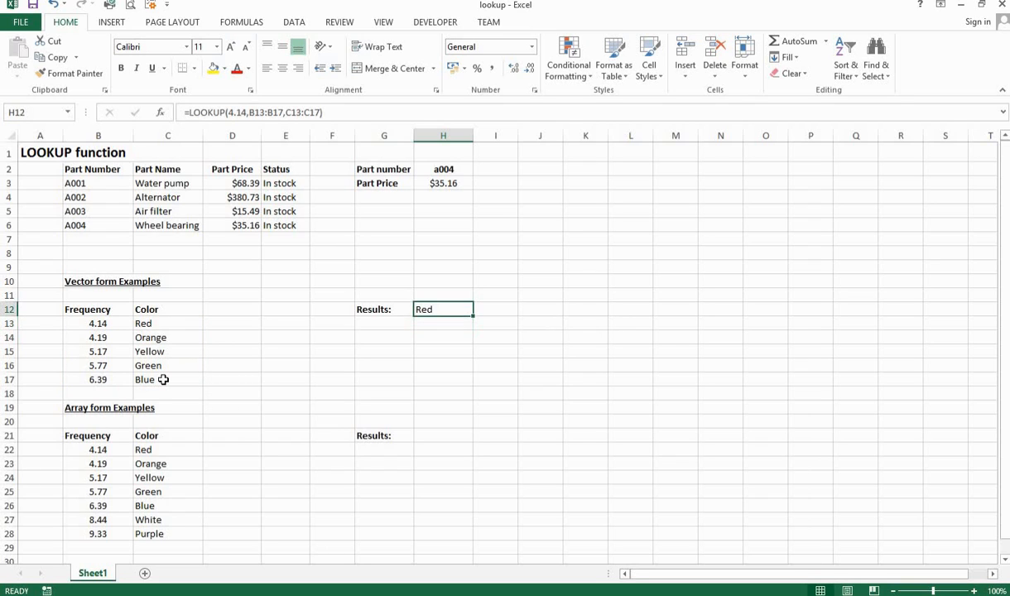
pyautogui.press('F2')
pyautogui.press('Left')
pyautogui.press('Left')
pyautogui.press('Left')
pyautogui.press('Left')
pyautogui.press('Left')
pyautogui.press('Left')
pyautogui.press('Left')
pyautogui.press('Left')
pyautogui.press('Left')
pyautogui.press('Left')
pyautogui.press('Left')
pyautogui.press('Left')
pyautogui.press('Left')
pyautogui.press('Left')
pyautogui.press('Left')
pyautogui.press('Left')
pyautogui.press('Left')
pyautogui.press('Left')
pyautogui.press('Left')
pyautogui.press('Left')
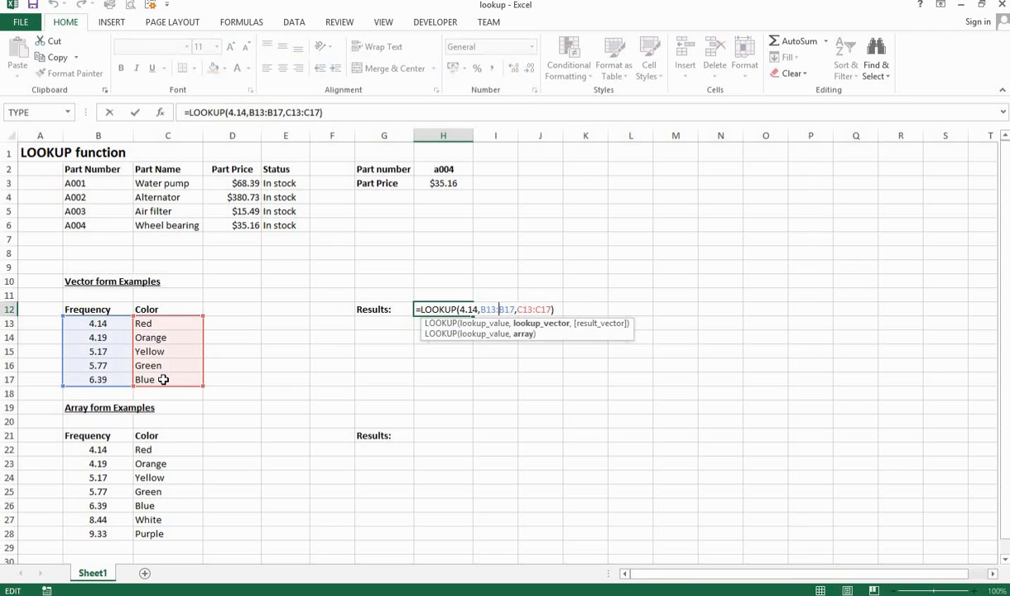
pyautogui.press('BackSpace')
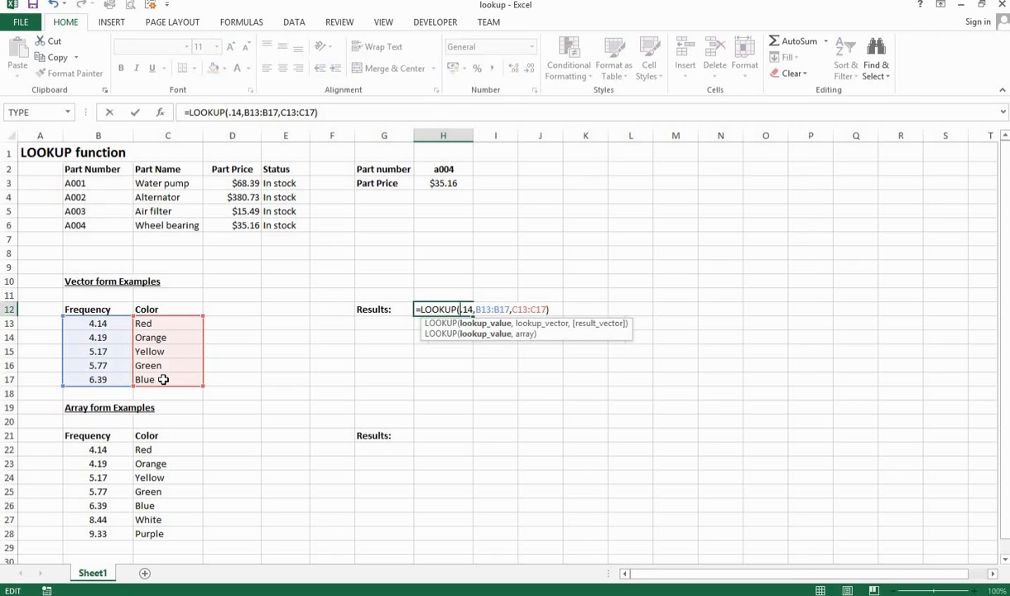
pyautogui.write('6')
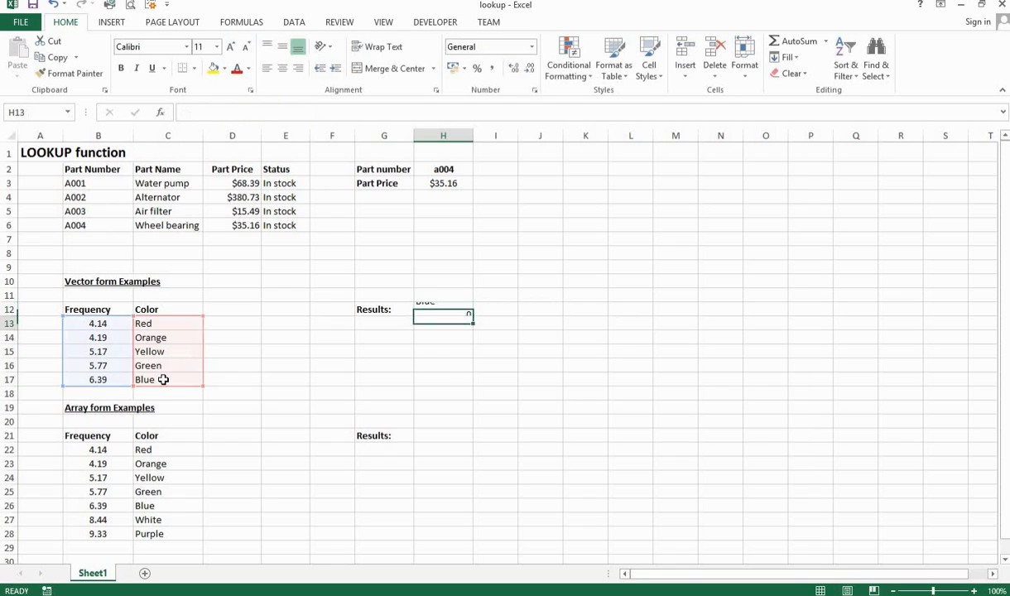
pyautogui.press('Return')
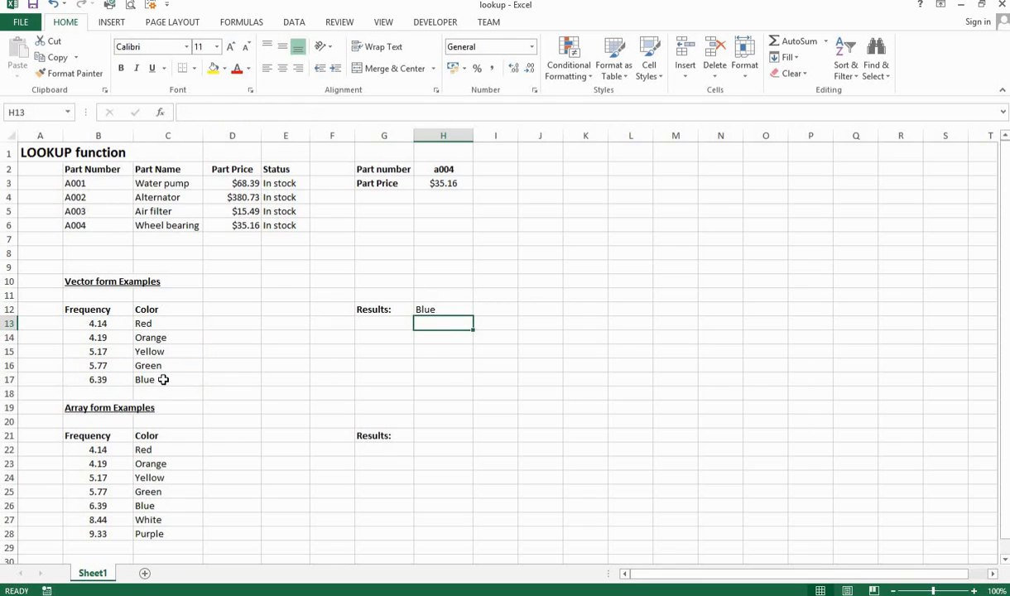
# Set the lookup value in the H12 vector-form formula to 0
pyautogui.press('Up')
pyautogui.press('F2')
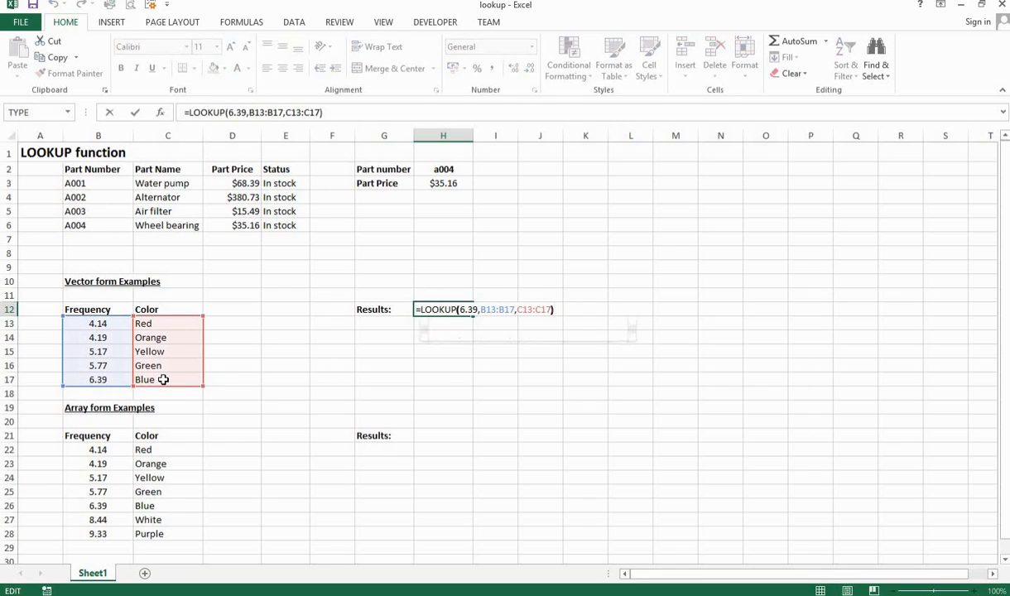
pyautogui.press('Left')
pyautogui.press('Left')
pyautogui.press('Left')
pyautogui.press('Left')
pyautogui.press('Left')
pyautogui.press('Left')
pyautogui.press('Left')
pyautogui.press('Left')
pyautogui.press('Left')
pyautogui.press('Left')
pyautogui.press('Left')
pyautogui.press('Left')
pyautogui.press('Left')
pyautogui.press('Left')
pyautogui.press('Left')
pyautogui.press('Left')
pyautogui.press('Left')
pyautogui.press('Left')
pyautogui.press('Left')
pyautogui.press('Left')
pyautogui.press('Delete')
pyautogui.press('Delete')
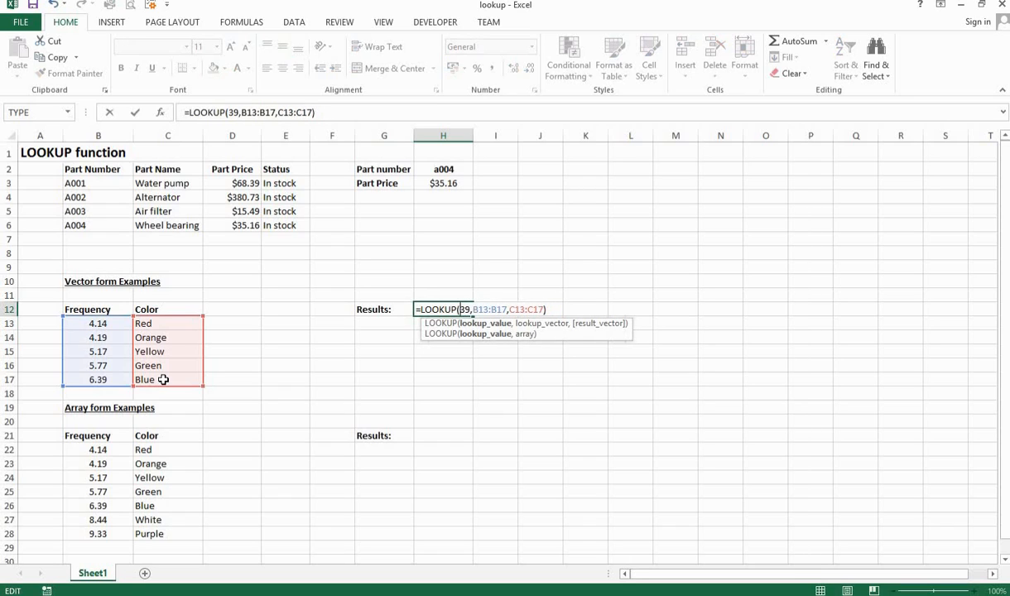
pyautogui.press('Delete')
pyautogui.press('Delete')
pyautogui.write('0')
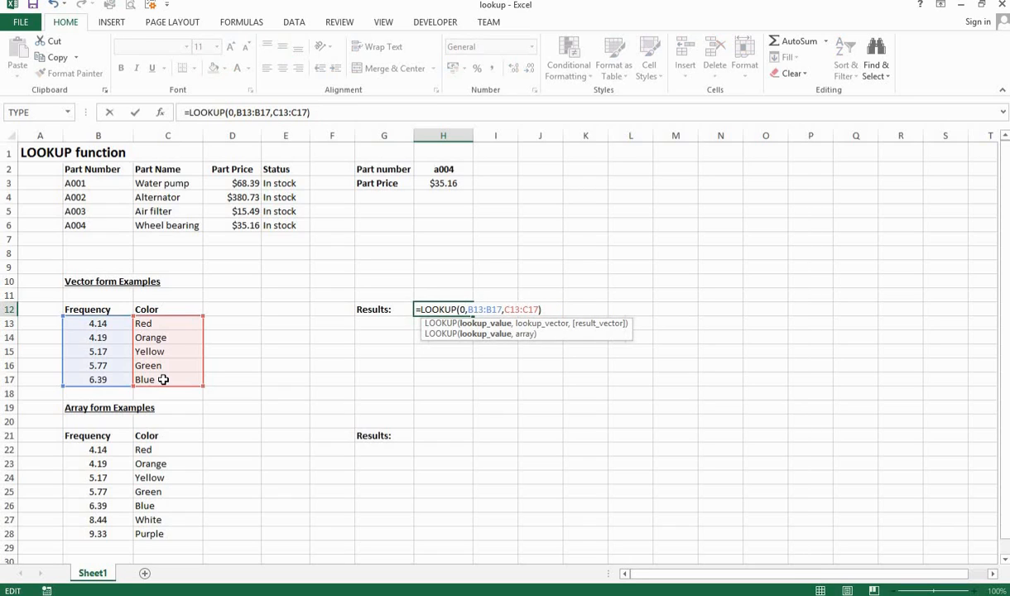
pyautogui.press('Return')
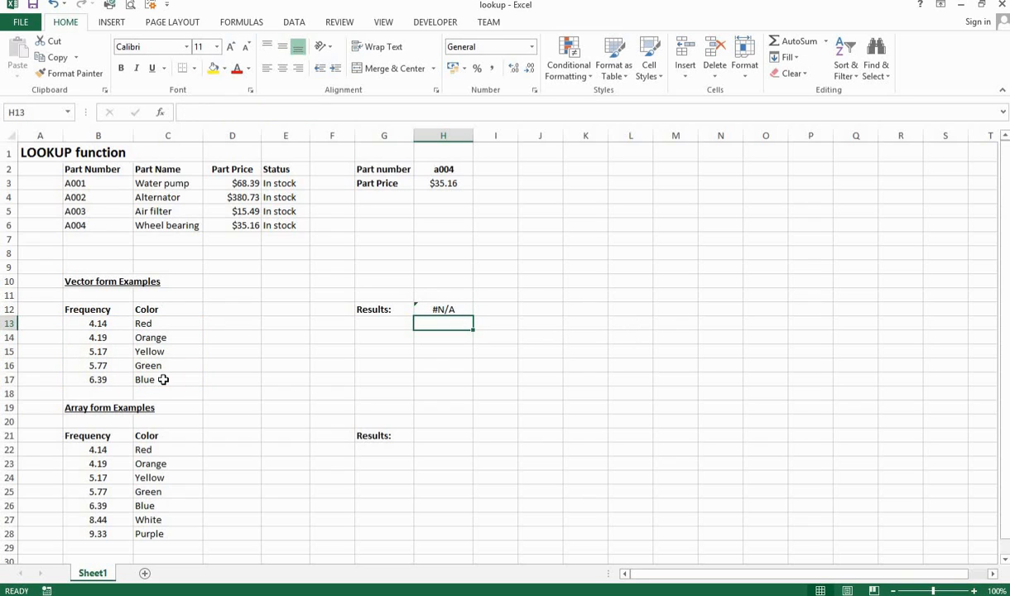
# Enter an array-form LOOKUP formula in H21 that looks up 4.14 in the array B22:C28
pyautogui.press('Down')
pyautogui.press('Down')
pyautogui.press('Down')
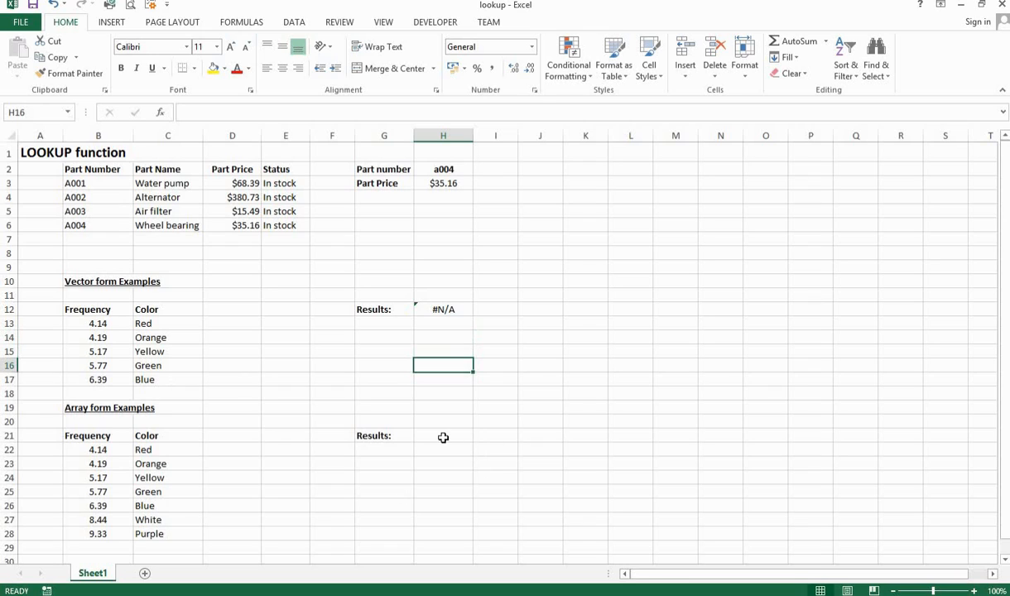
pyautogui.click(443, 437)
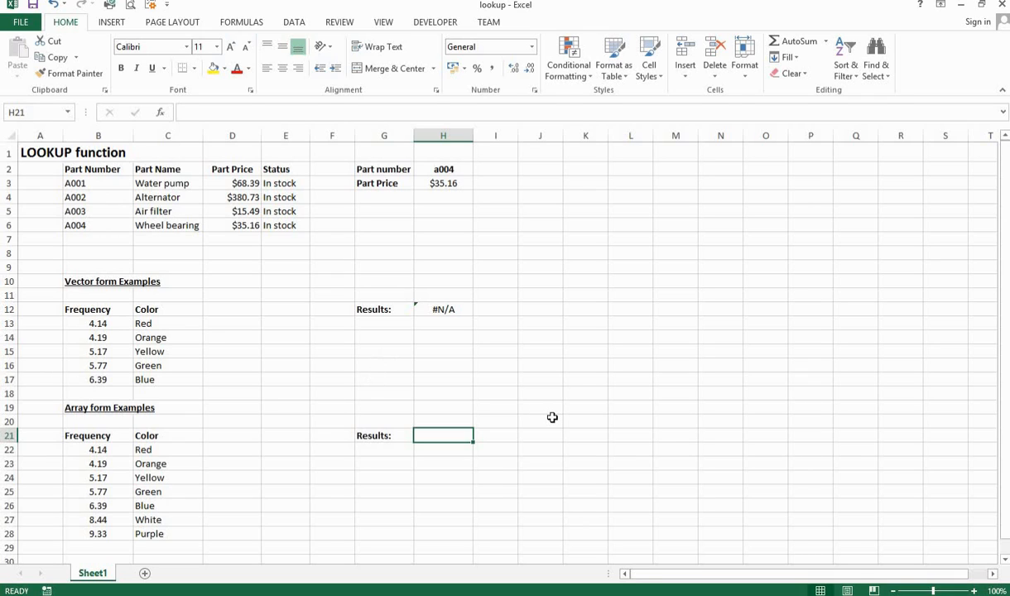
pyautogui.write('=')
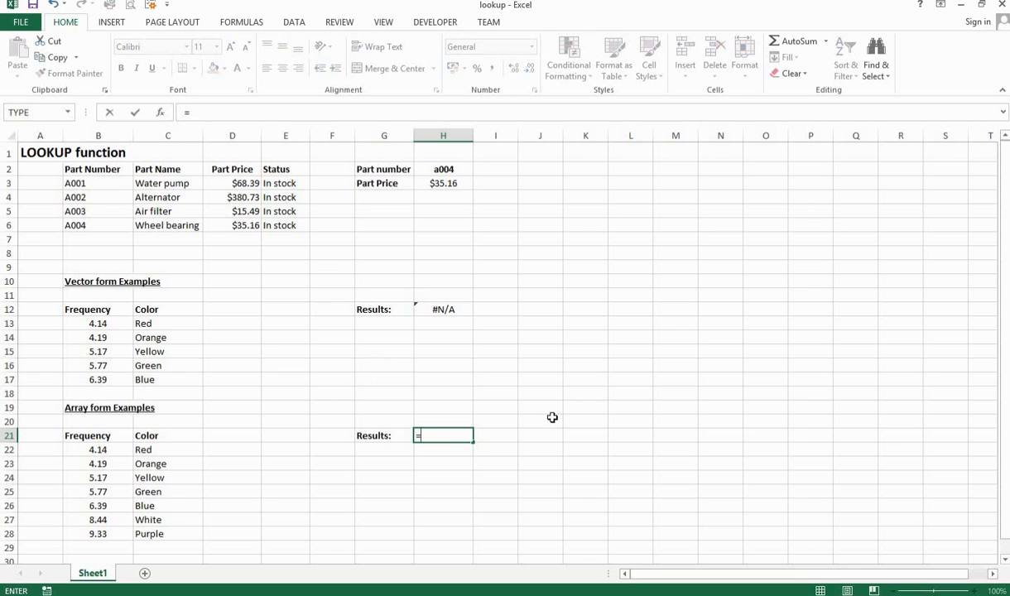
pyautogui.write('look')
pyautogui.press('Tab')
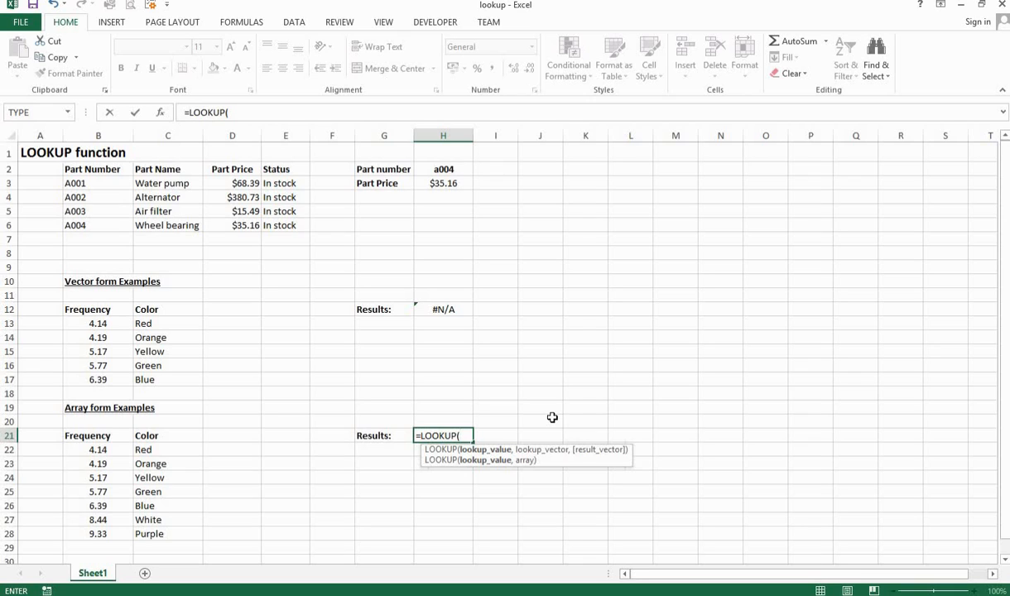
pyautogui.write('4.14,')
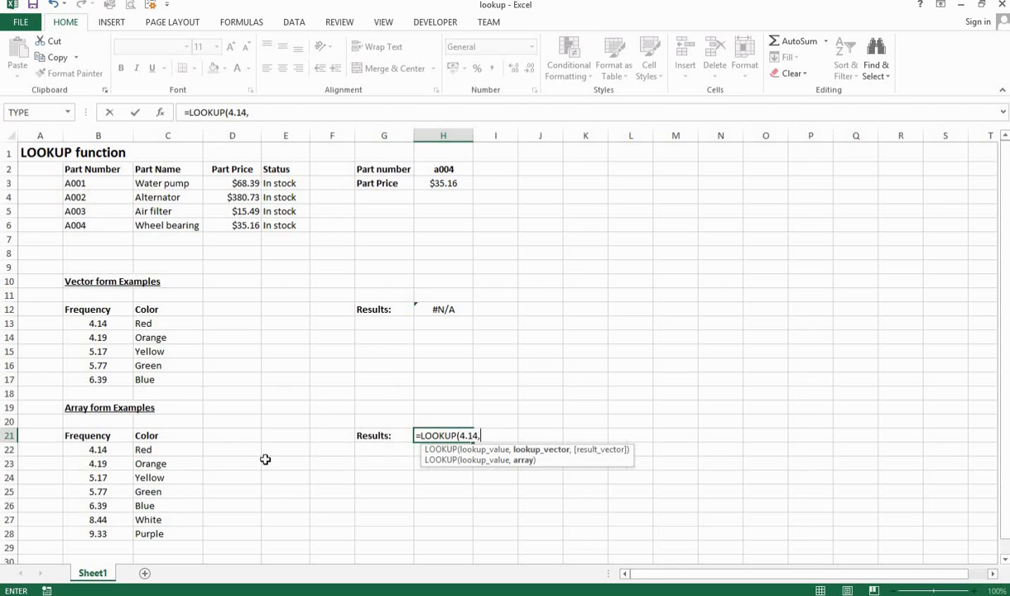
pyautogui.moveTo(83, 451); pyautogui.dragTo(181, 532)
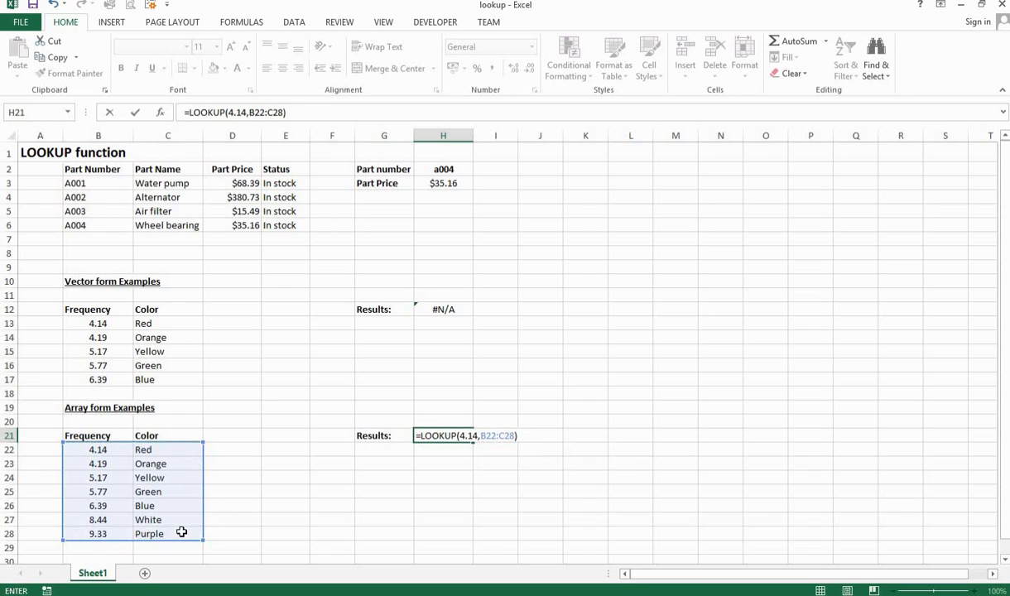
pyautogui.press('Return')
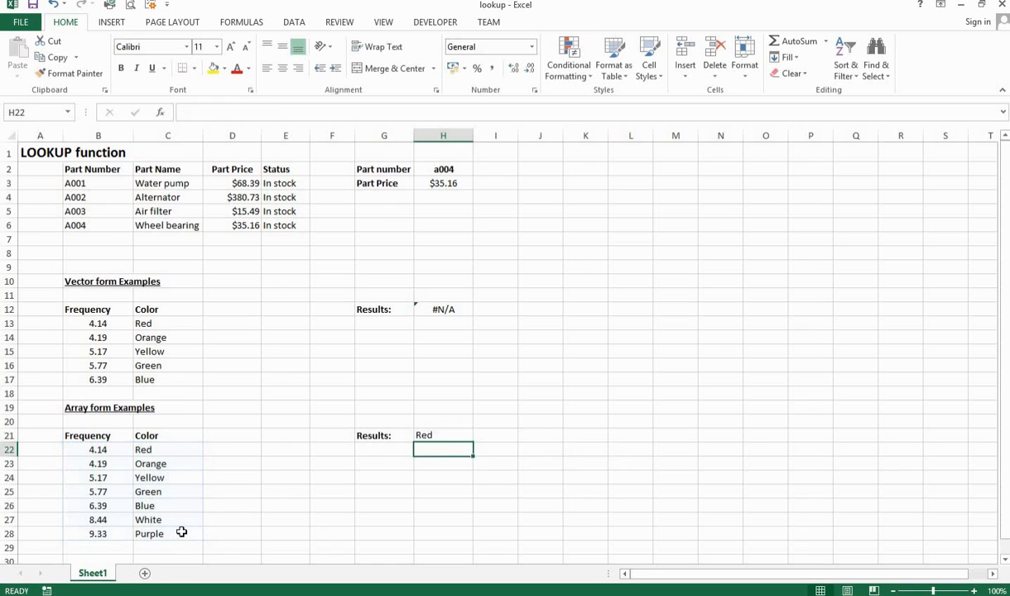
# Change the lookup value in the H21 array-form formula to 6.39
pyautogui.press('Up')
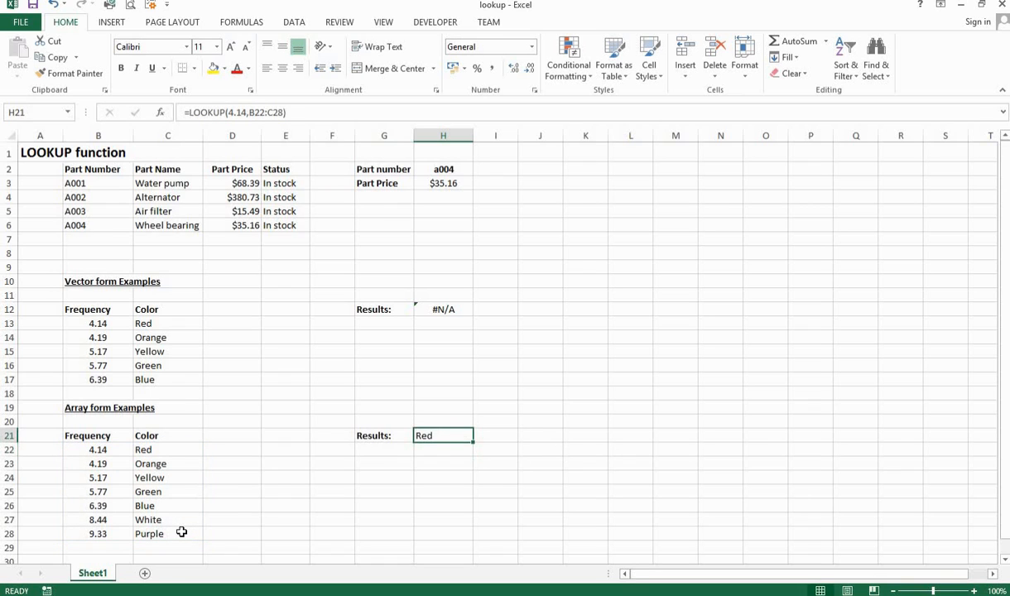
pyautogui.press('F2')
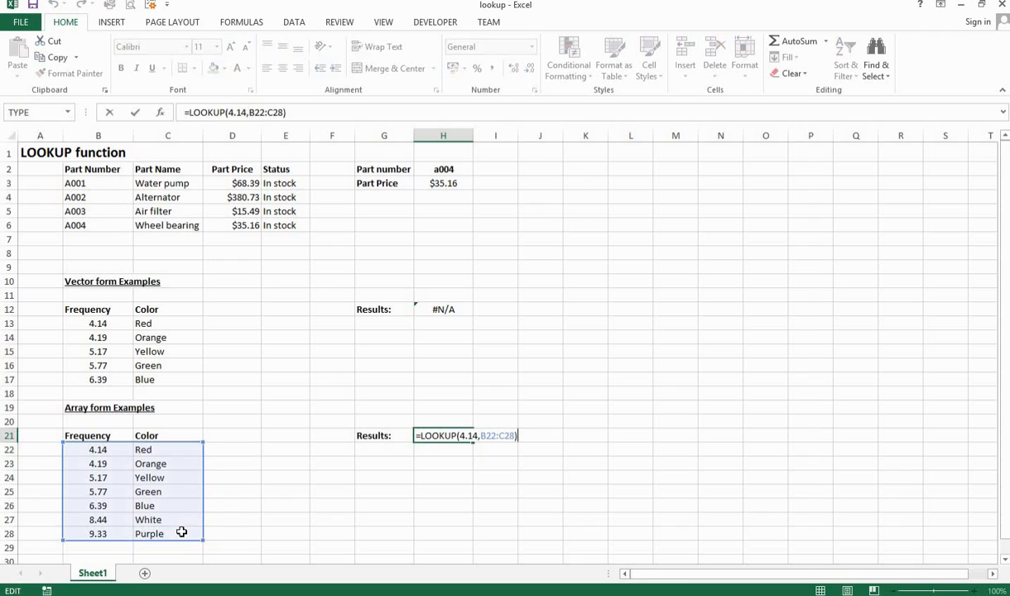
pyautogui.press('Left')
pyautogui.press('Left')
pyautogui.press('Left')
pyautogui.press('Left')
pyautogui.press('Left')
pyautogui.press('Left')
pyautogui.press('Left')
pyautogui.press('Left')
pyautogui.press('Left')
pyautogui.press('Left')
pyautogui.press('Left')
pyautogui.press('Left')
pyautogui.press('Left')
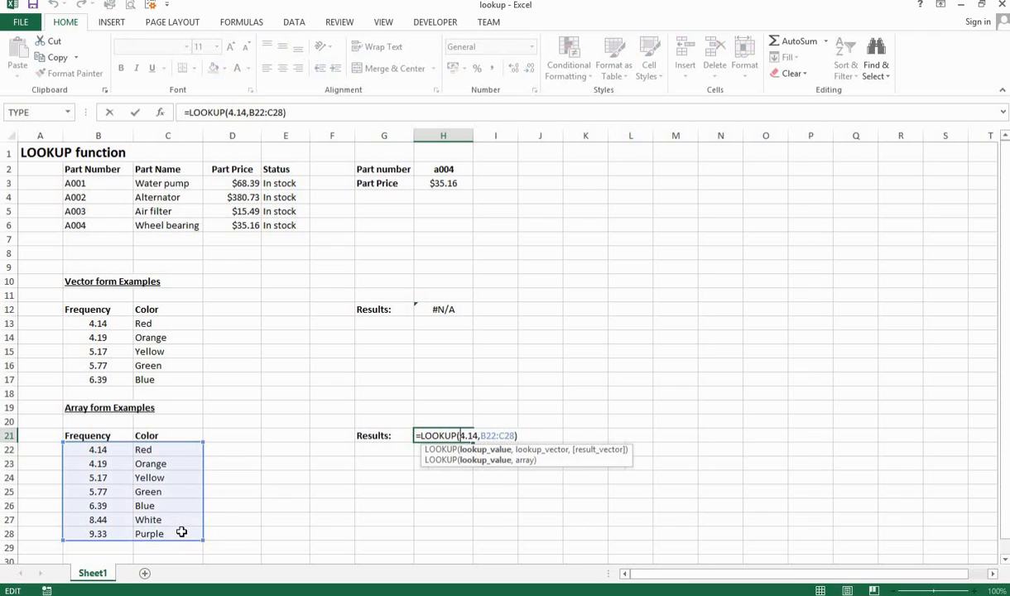
pyautogui.press('Delete')
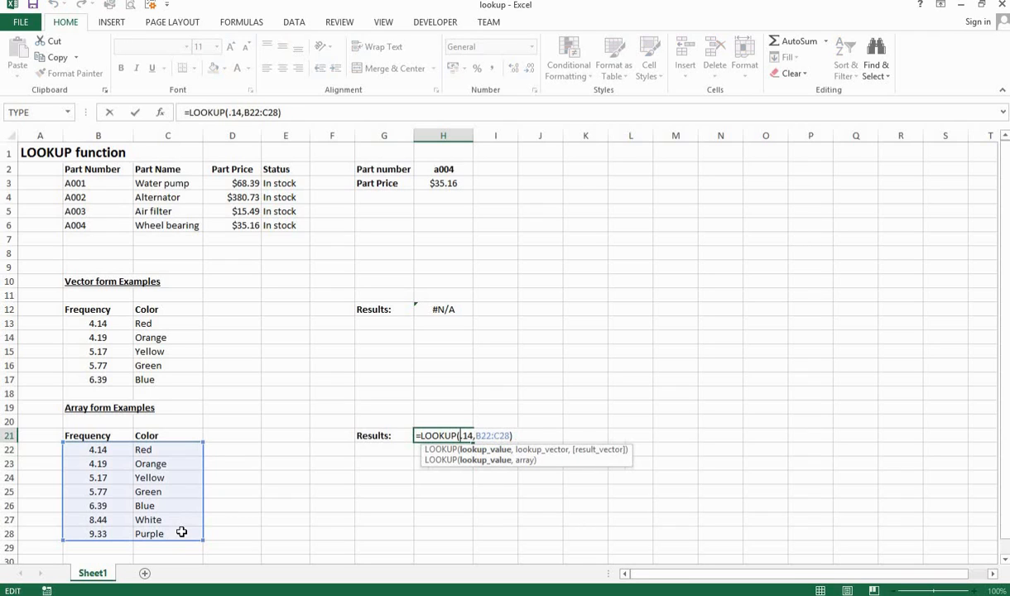
pyautogui.write('6')
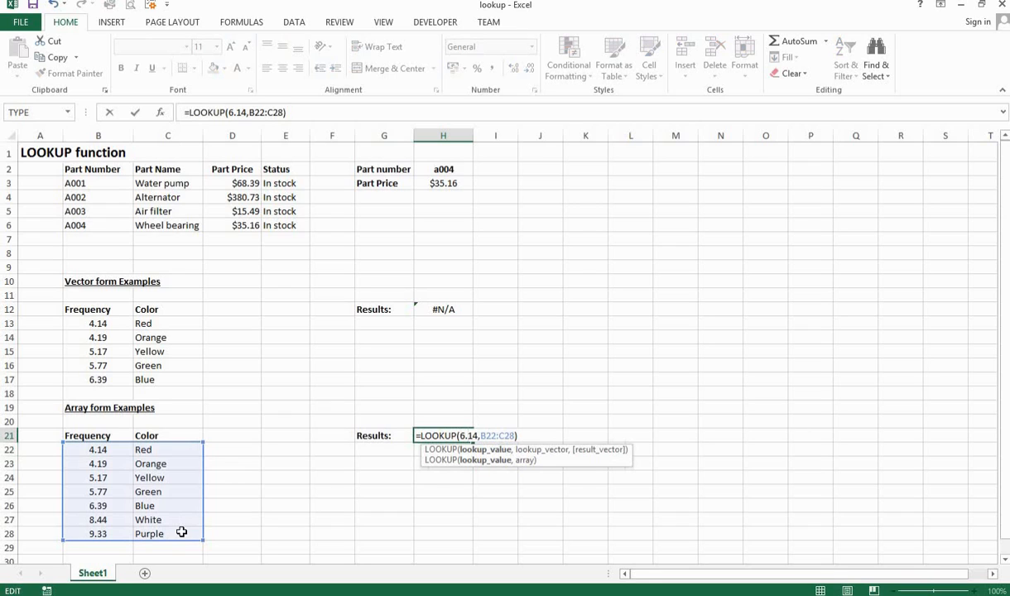
pyautogui.press('Delete')
pyautogui.press('Delete')
pyautogui.press('Delete')
pyautogui.write('.39')
pyautogui.hotkey('ctrl', 'Return')
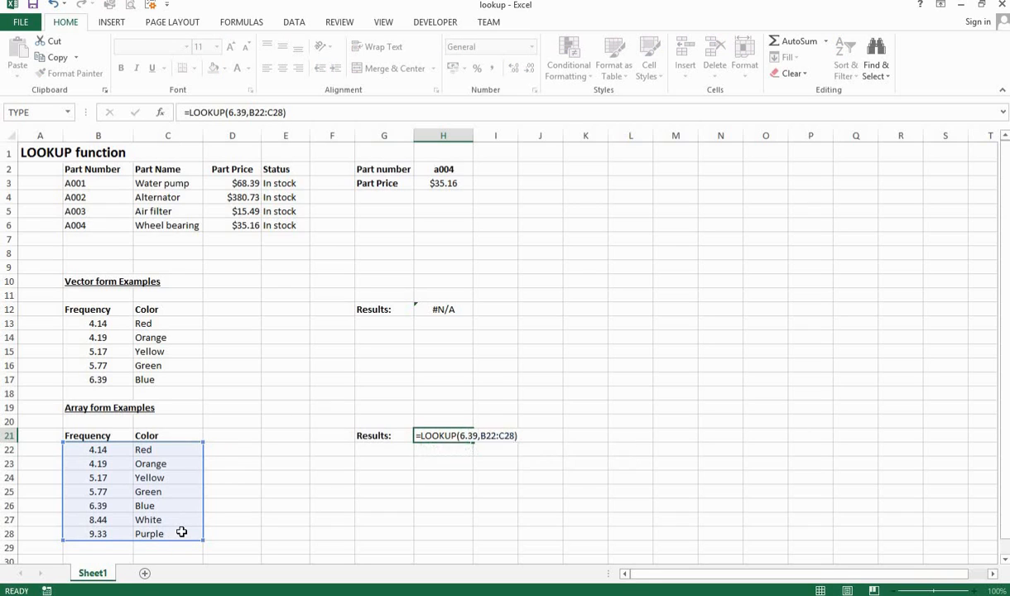
# Set the lookup value in the H21 array-form formula to 0
pyautogui.press('F2')
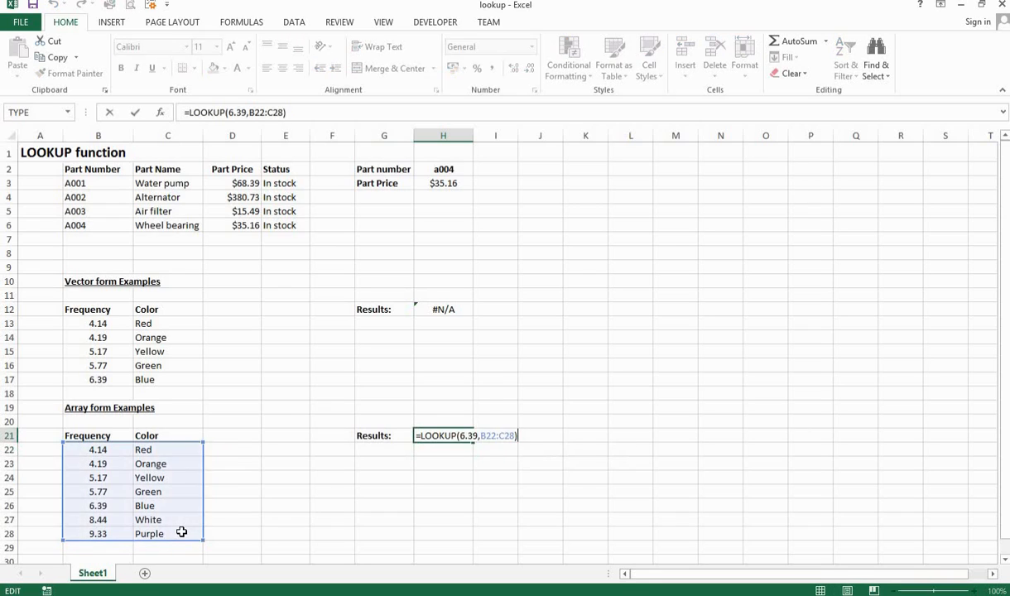
pyautogui.press('Left')
pyautogui.press('Left')
pyautogui.press('Left')
pyautogui.press('Left')
pyautogui.press('Left')
pyautogui.press('Left')
pyautogui.press('Left')
pyautogui.press('Left')
pyautogui.press('Left')
pyautogui.press('Left')
pyautogui.press('Left')
pyautogui.press('Left')
pyautogui.press('Left')
pyautogui.press('Left')
pyautogui.press('Right')
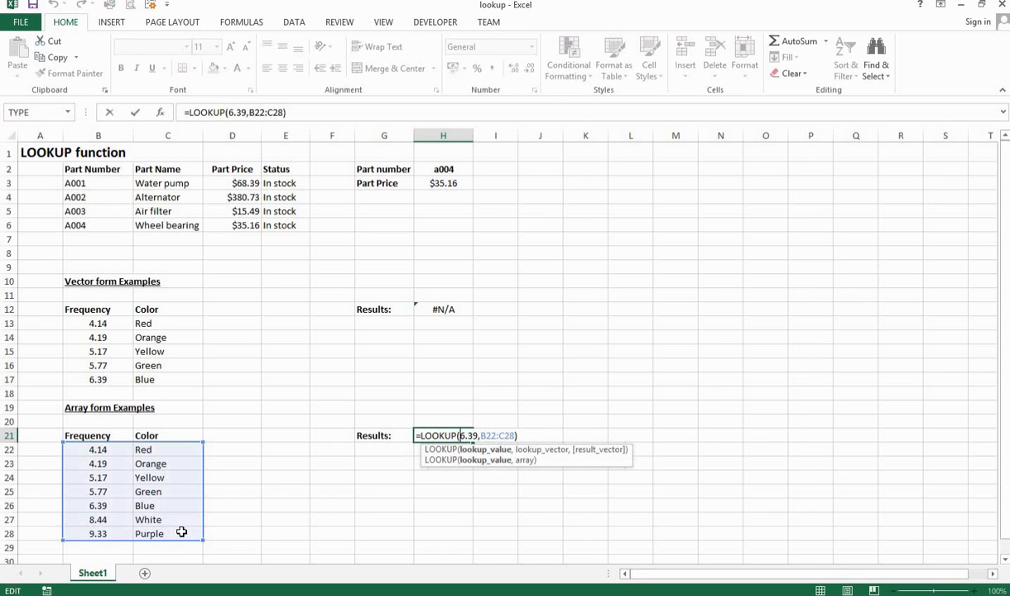
pyautogui.press('Right')
pyautogui.press('BackSpace')
pyautogui.press('Delete')
pyautogui.press('Delete')
pyautogui.press('Delete')
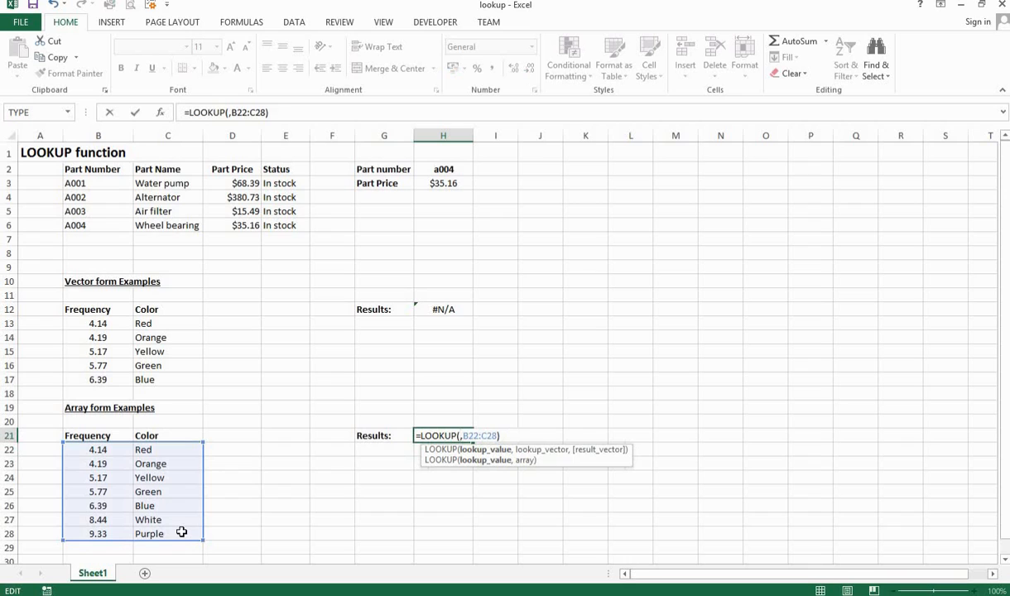
pyautogui.write('0')
pyautogui.press('Return')
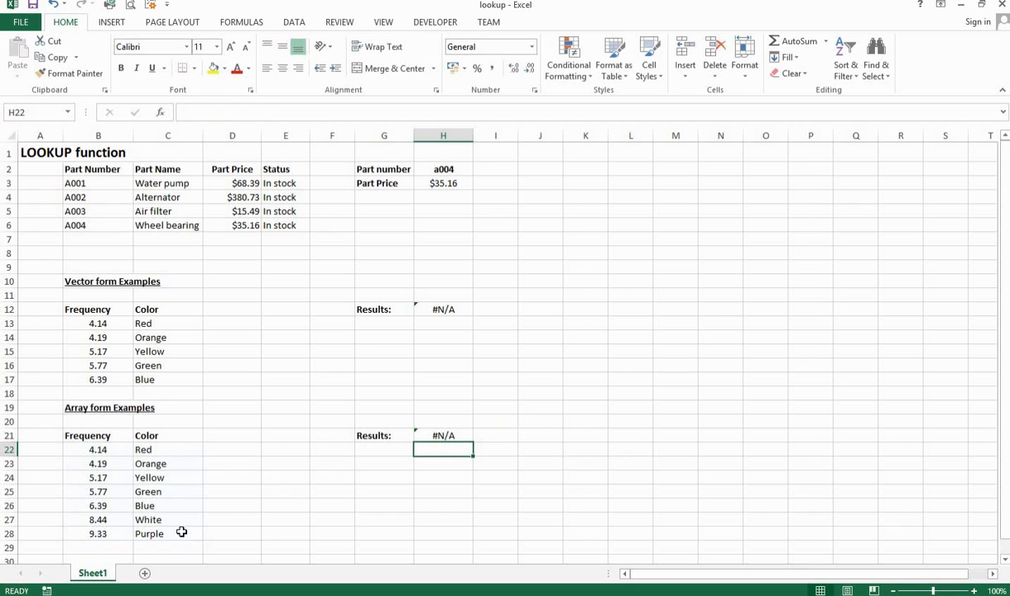